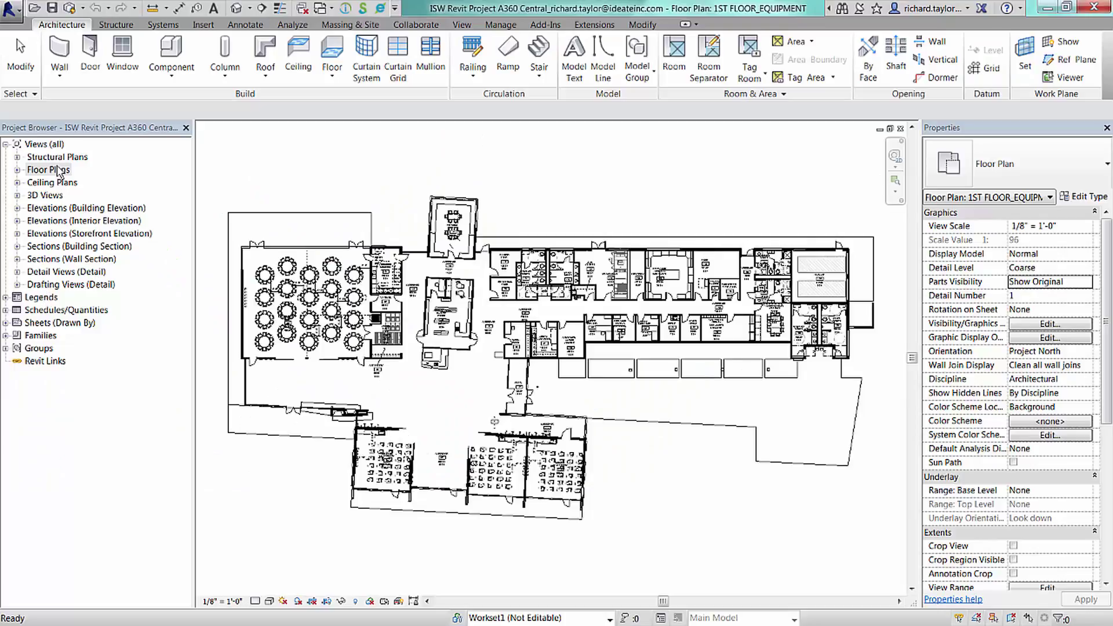
Step: Open Ideate Explorer and set it to display elements of the entire project
{"action": "left_click", "coordinate": [45, 361]}
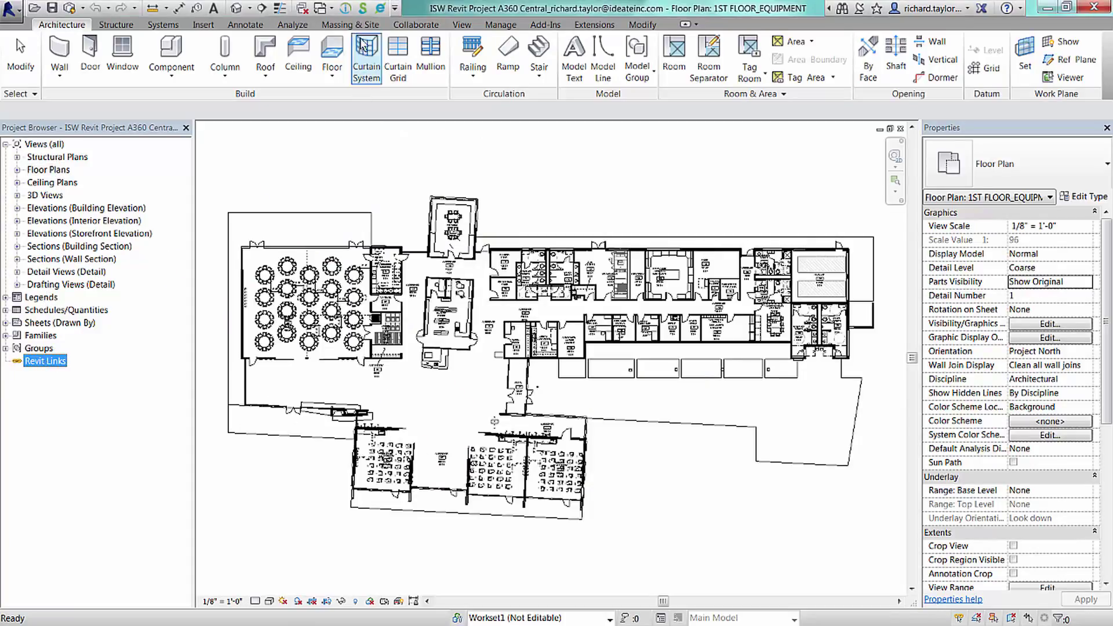
{"action": "left_click", "coordinate": [379, 9]}
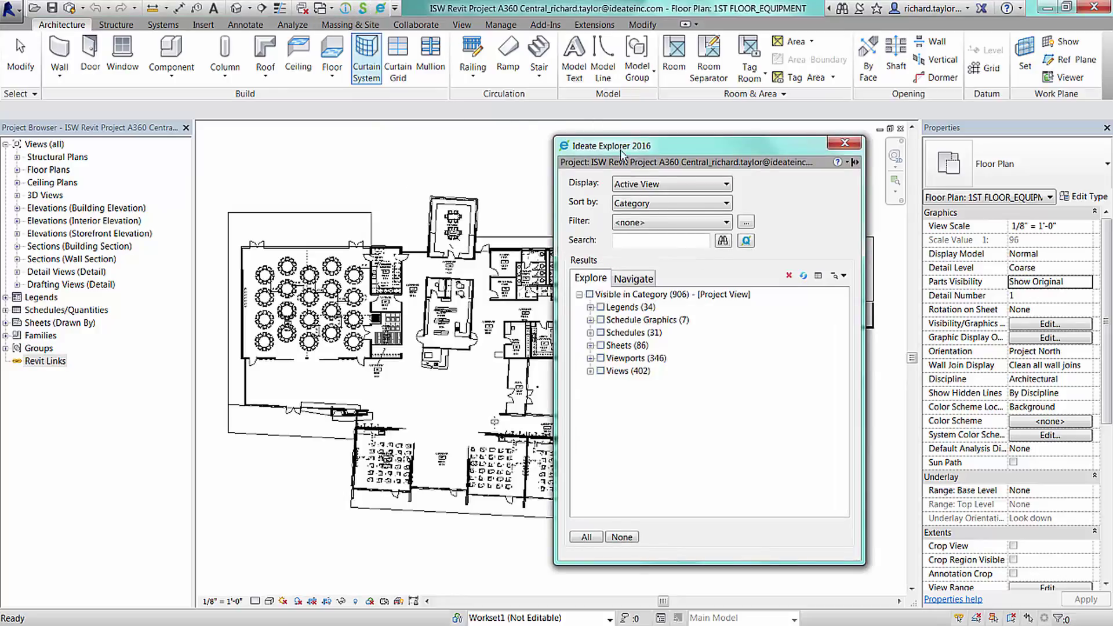
{"action": "left_click", "coordinate": [697, 185]}
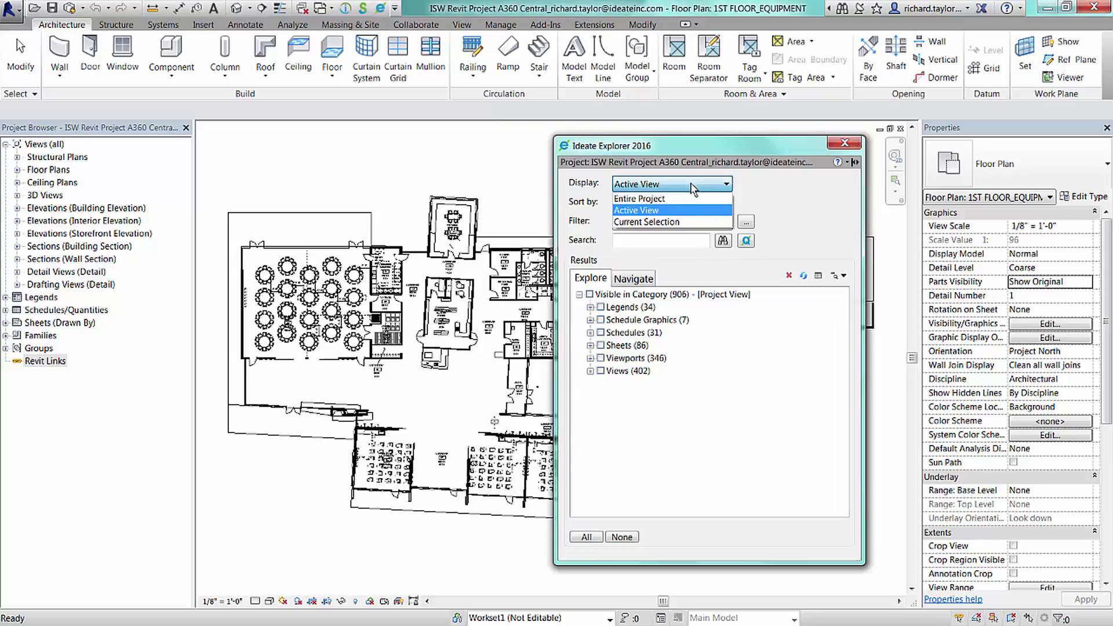
{"action": "left_click", "coordinate": [666, 199]}
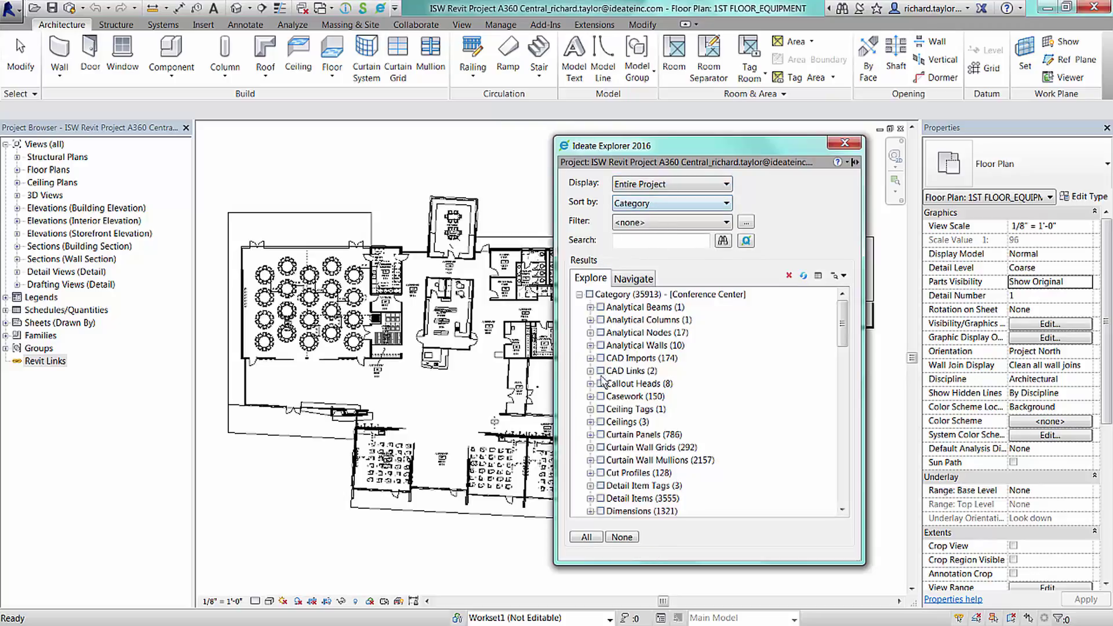
Step: Expand the CAD Links category to examine the DGN and DWG links down to their instances
{"action": "left_click", "coordinate": [591, 371]}
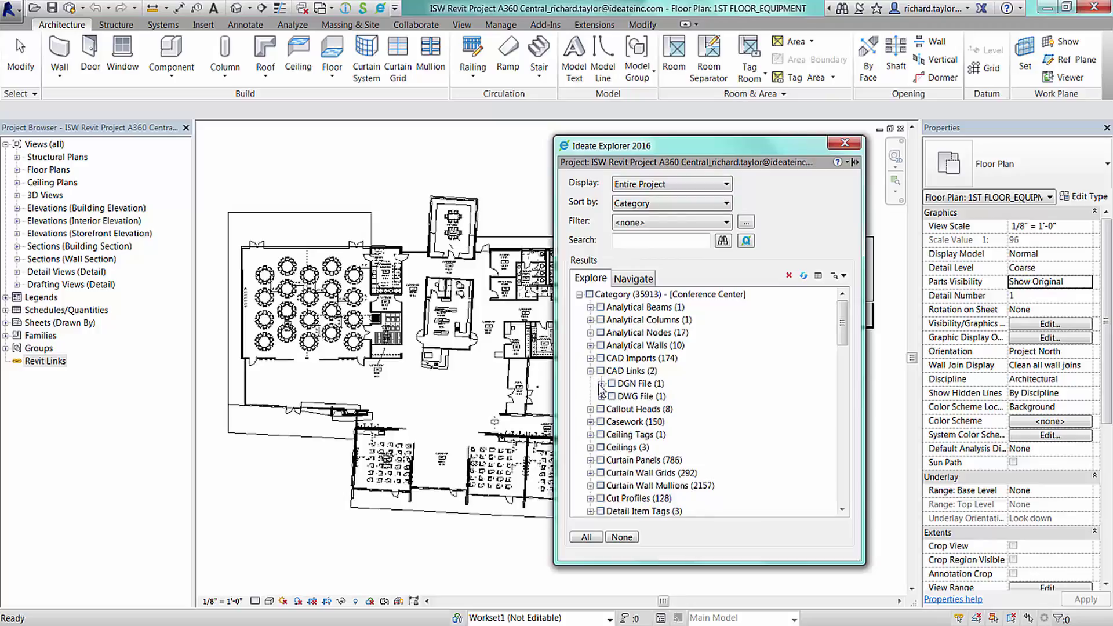
{"action": "left_click", "coordinate": [601, 383]}
{"action": "left_click", "coordinate": [613, 396]}
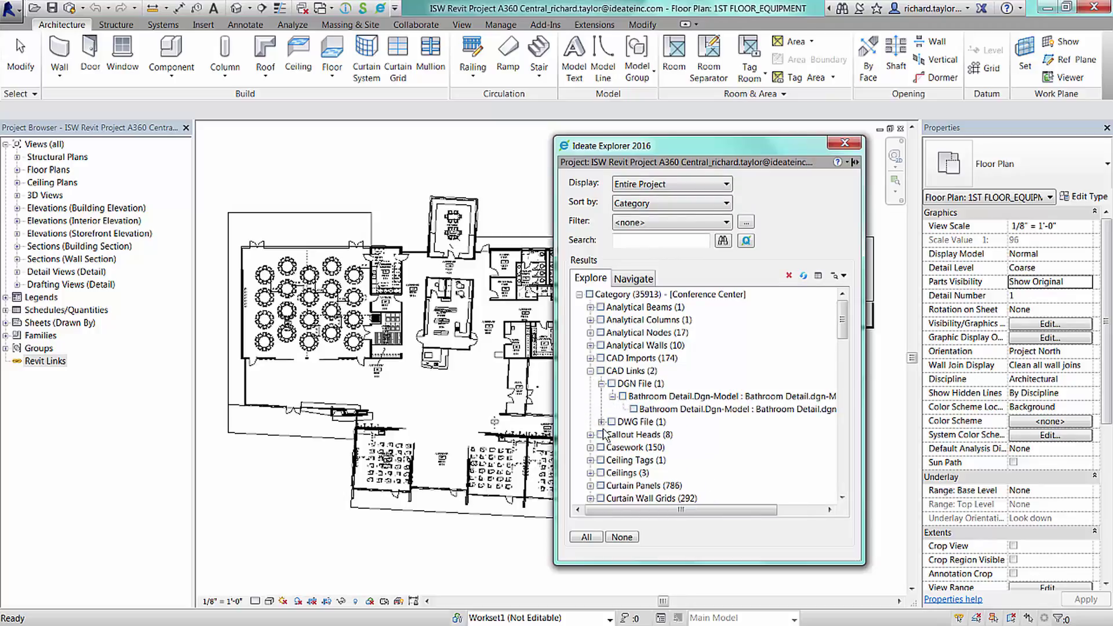
{"action": "left_click", "coordinate": [602, 422]}
{"action": "left_click", "coordinate": [612, 434]}
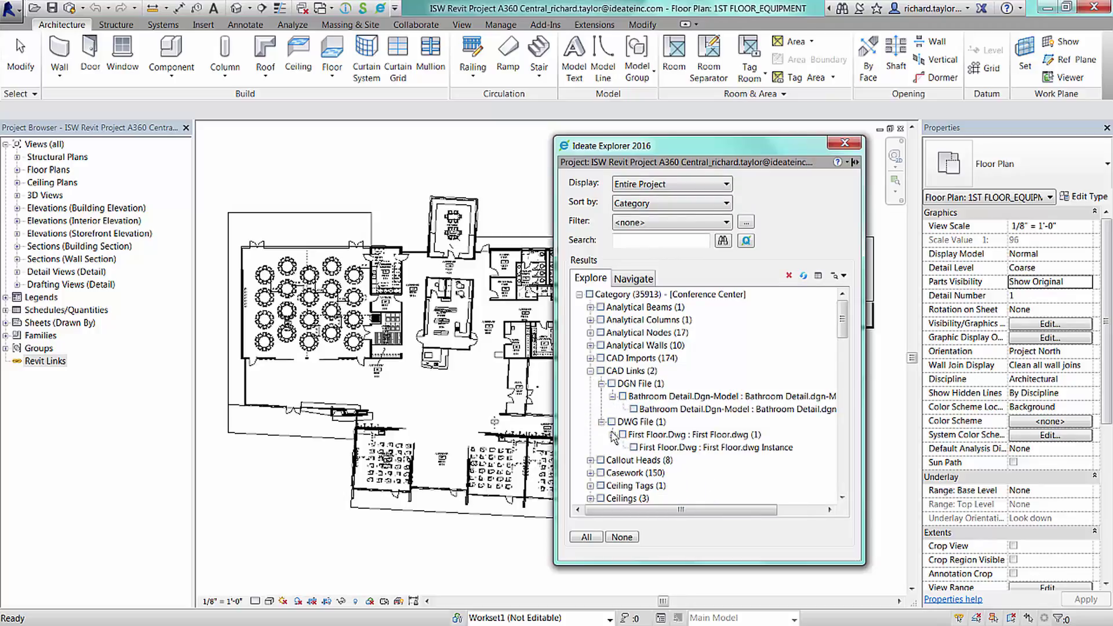
Step: Expand the CAD Imports category and examine the non-view-specific DWG import down to the 3D View.dwg instance
{"action": "left_click", "coordinate": [591, 358]}
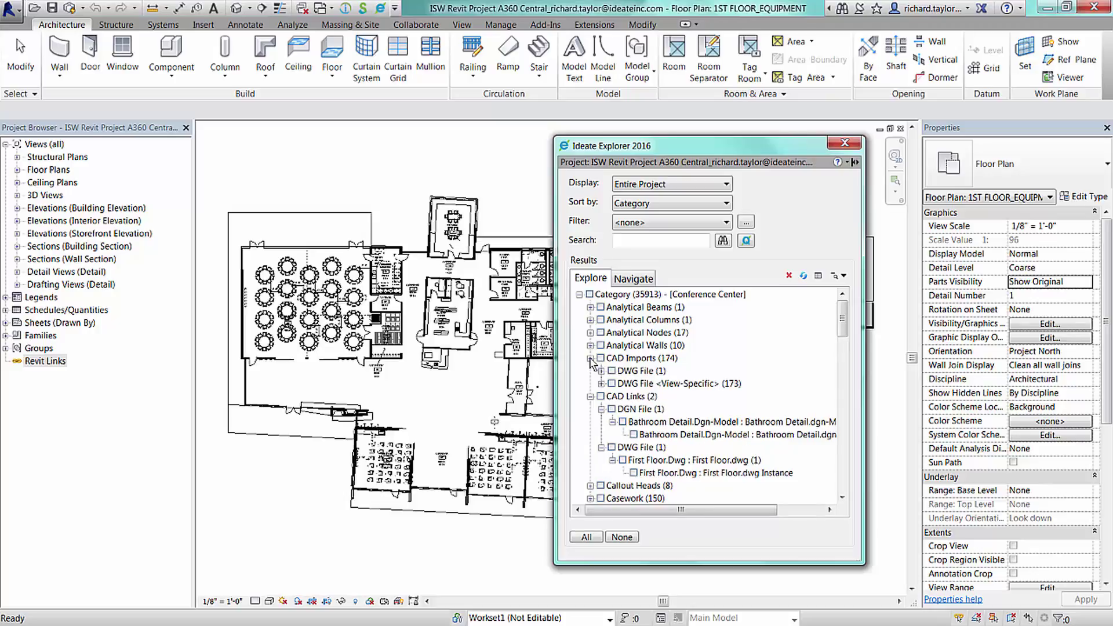
{"action": "left_click", "coordinate": [602, 371]}
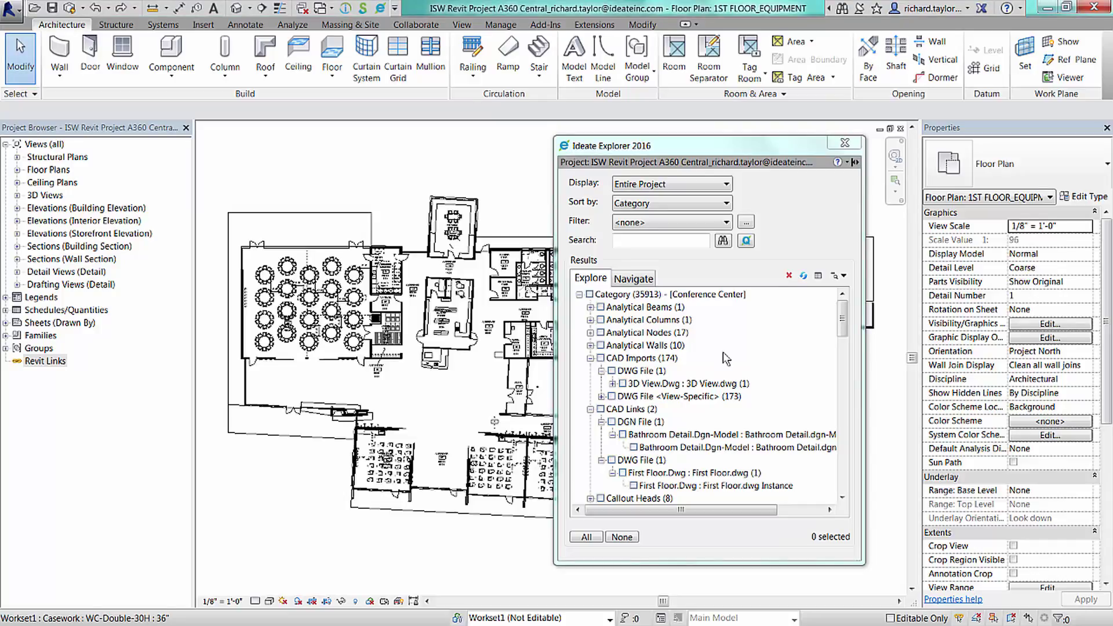
{"action": "left_click", "coordinate": [612, 383]}
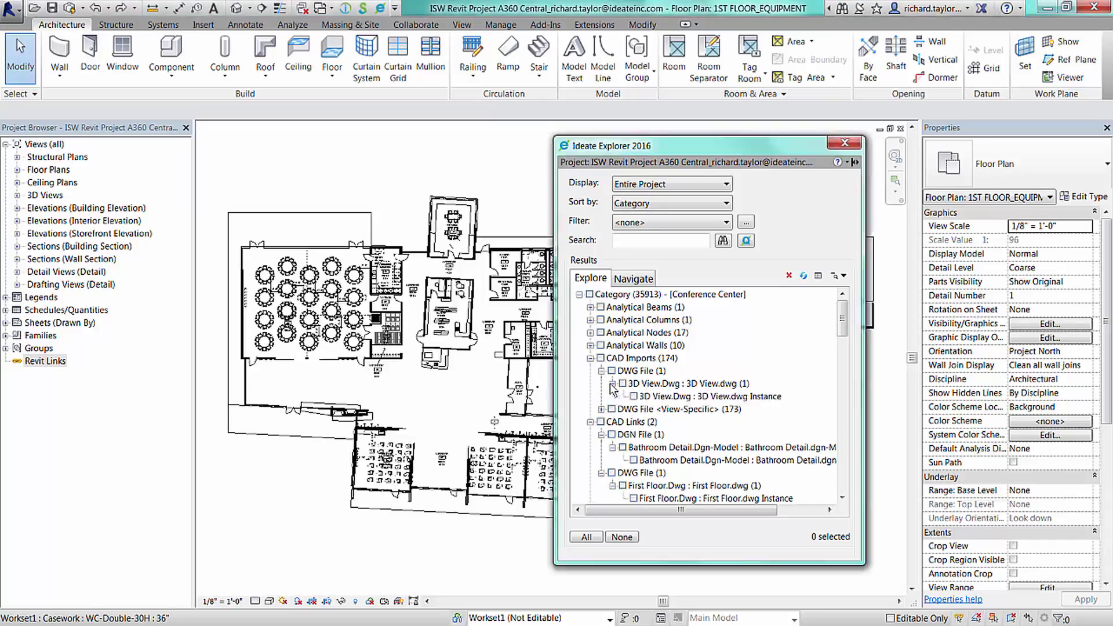
{"action": "left_click", "coordinate": [644, 397]}
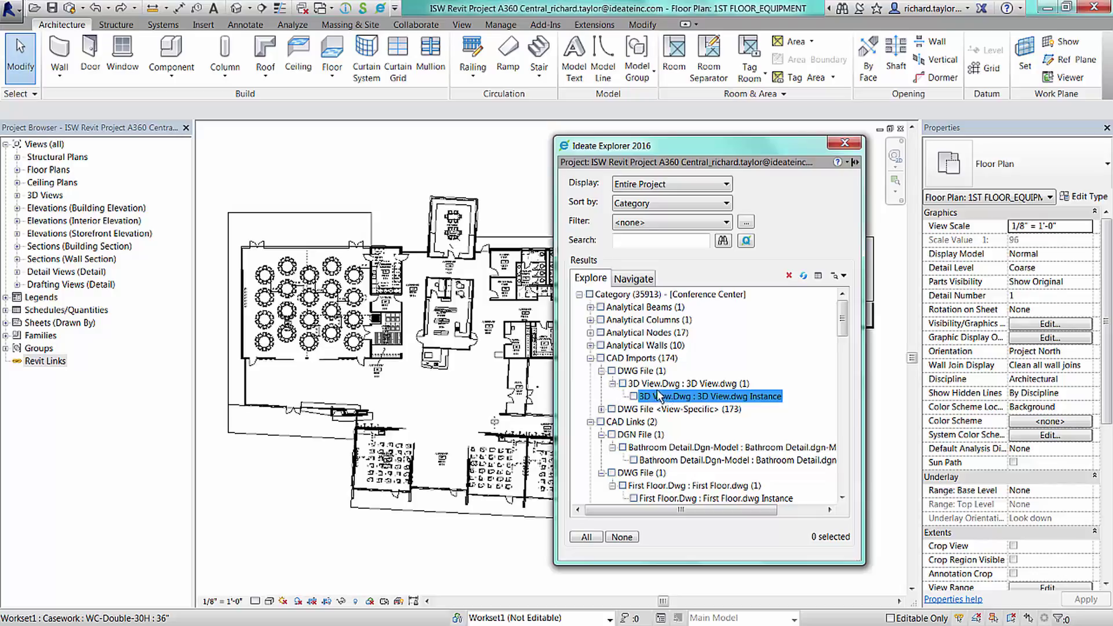
Step: Select the first A8-1 DOOR DETAILS.dwg instance among the view-specific DWG imports and show it in its view
{"action": "left_click", "coordinate": [602, 409]}
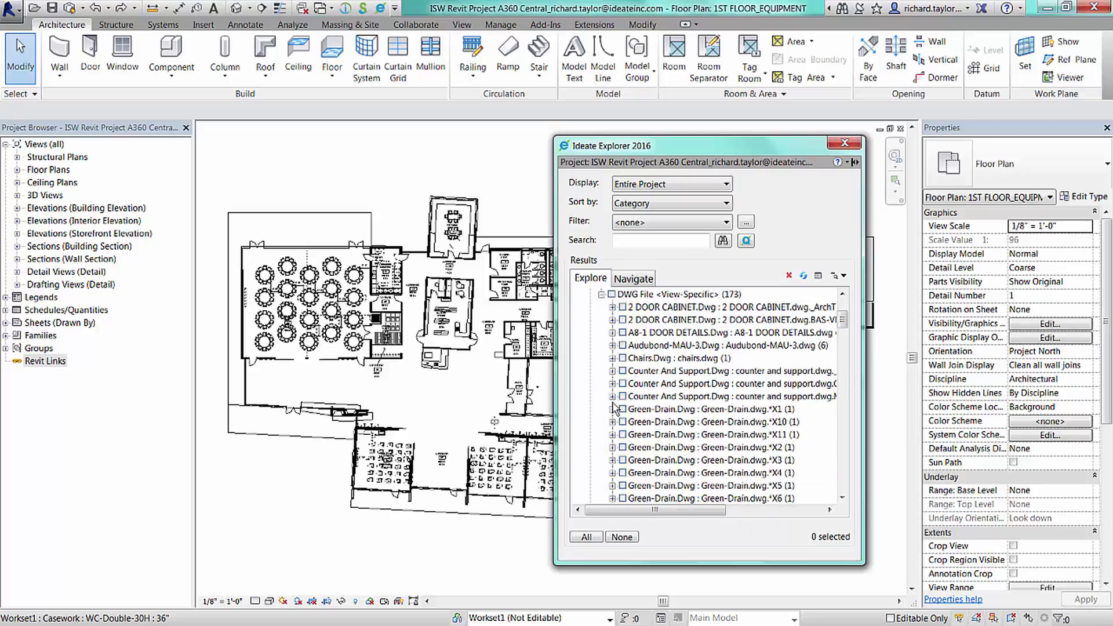
{"action": "left_click", "coordinate": [691, 295]}
{"action": "left_click", "coordinate": [612, 333]}
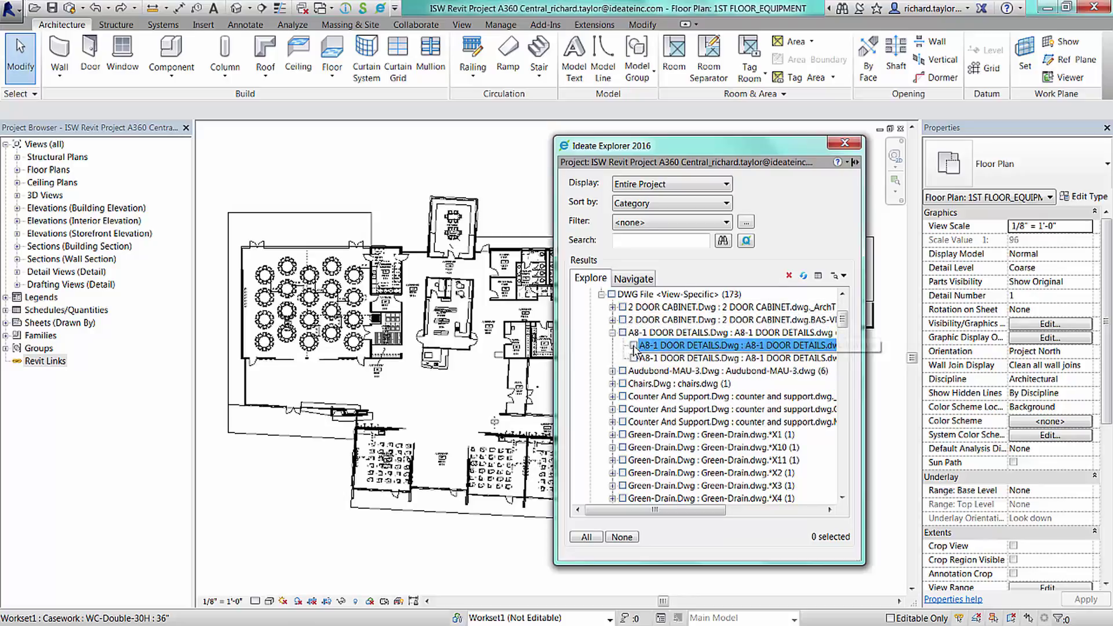
{"action": "left_click", "coordinate": [633, 345]}
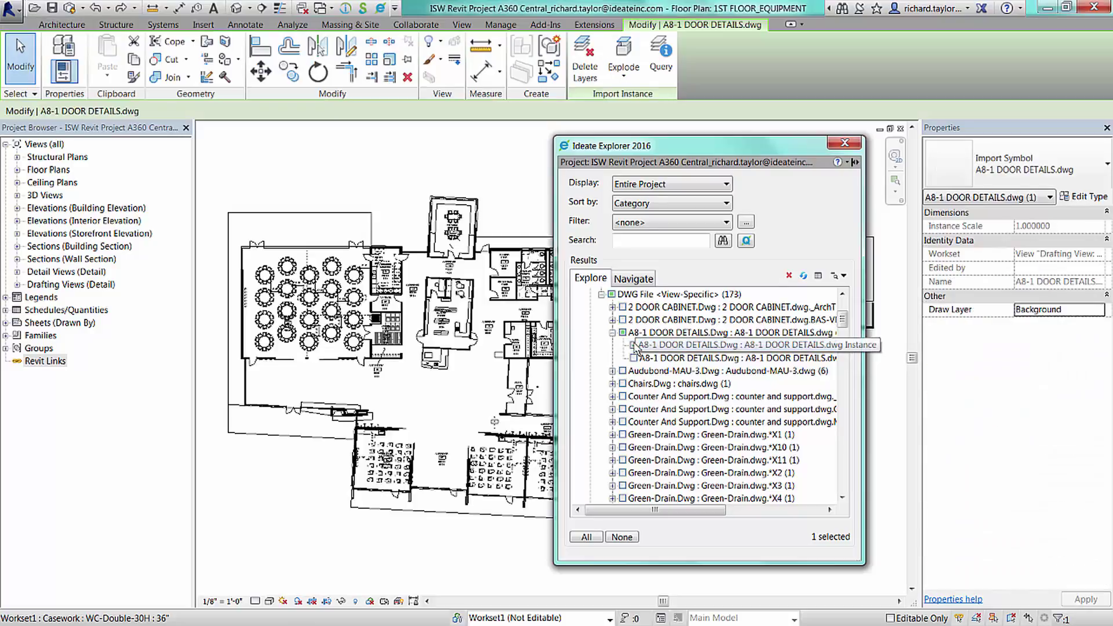
{"action": "double_click", "coordinate": [697, 348]}
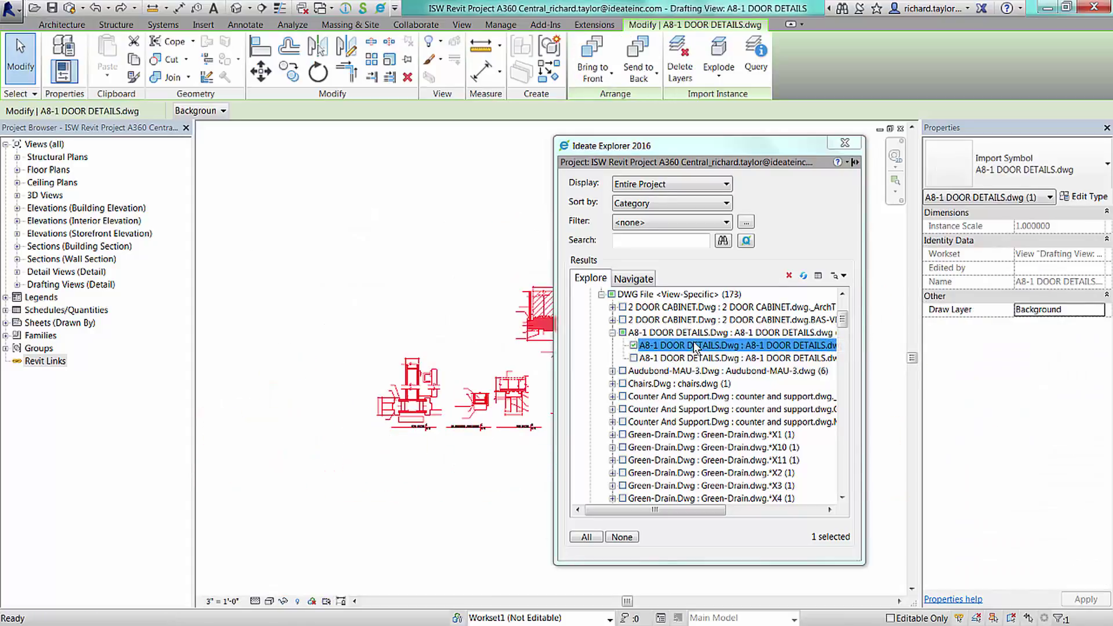
Step: Add the second A8-1 DOOR DETAILS.dwg instance to the selection and show it with hidden elements temporarily revealed
{"action": "left_click", "coordinate": [666, 358]}
{"action": "left_click", "coordinate": [634, 358]}
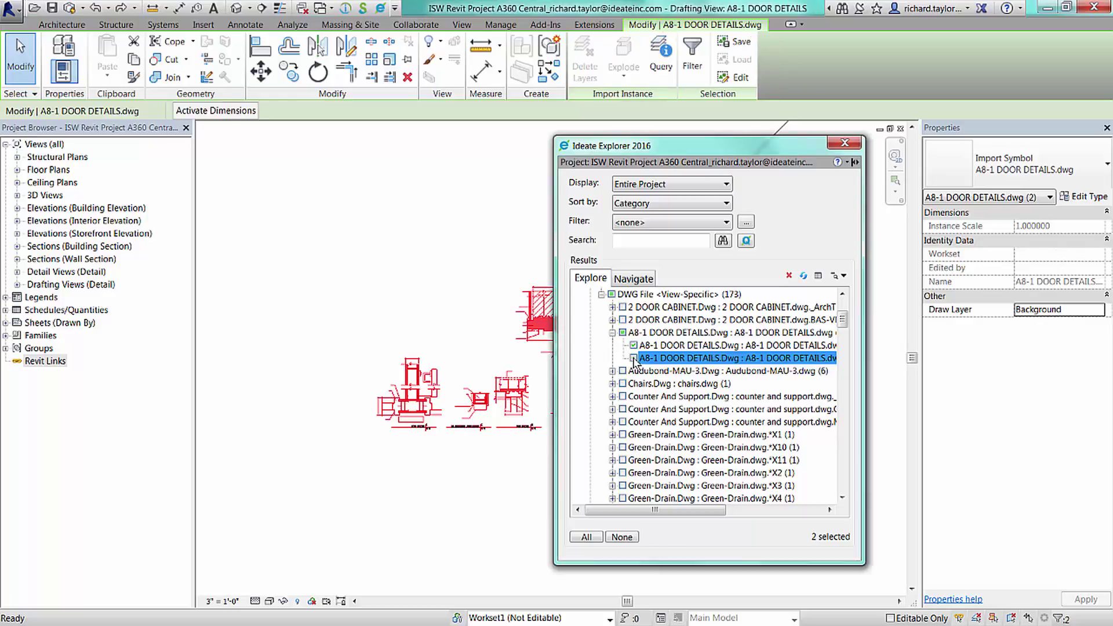
{"action": "double_click", "coordinate": [684, 359]}
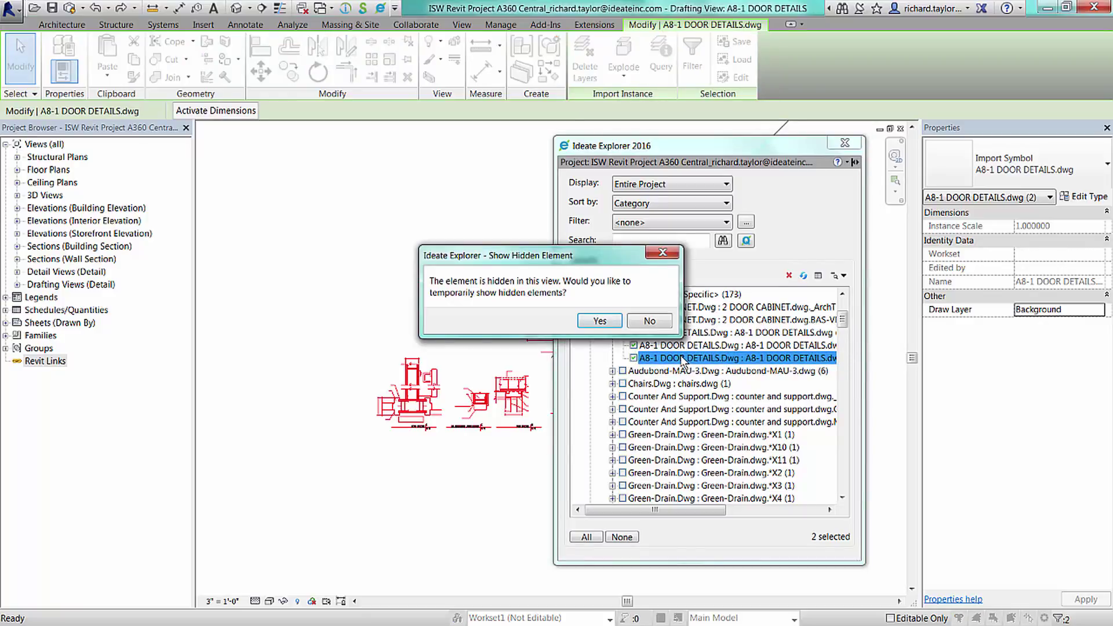
{"action": "left_click", "coordinate": [602, 321]}
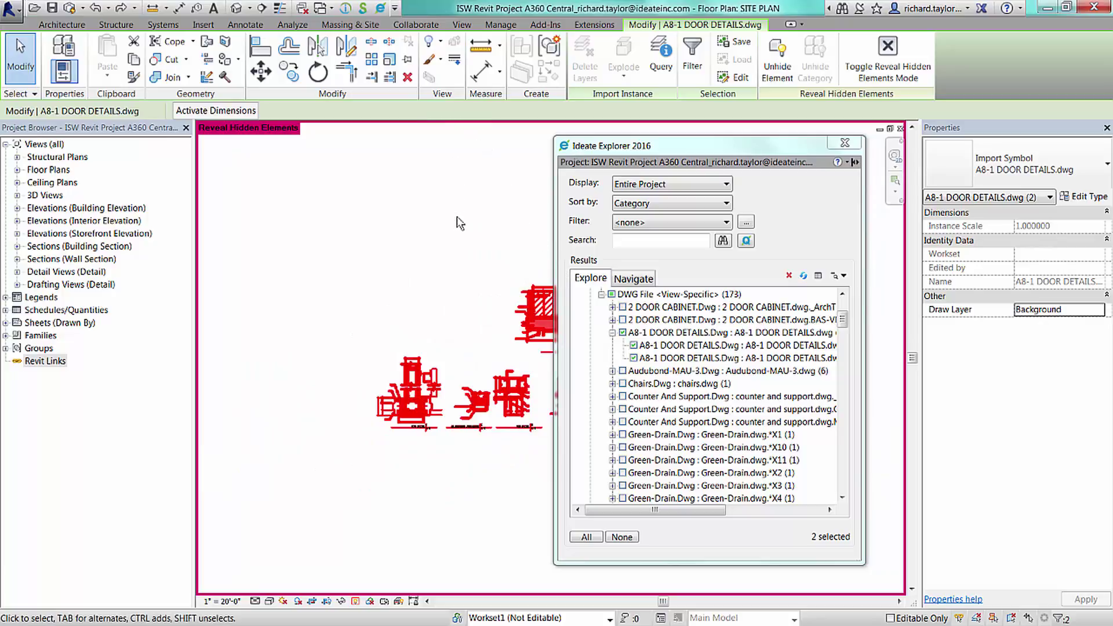
Step: Delete only the A8-1 DOOR DETAILS.dwg import located in the site plan, and close the site plan and door details views
{"action": "scroll", "coordinate": [455, 255], "scroll_direction": "down", "scroll_amount": 5}
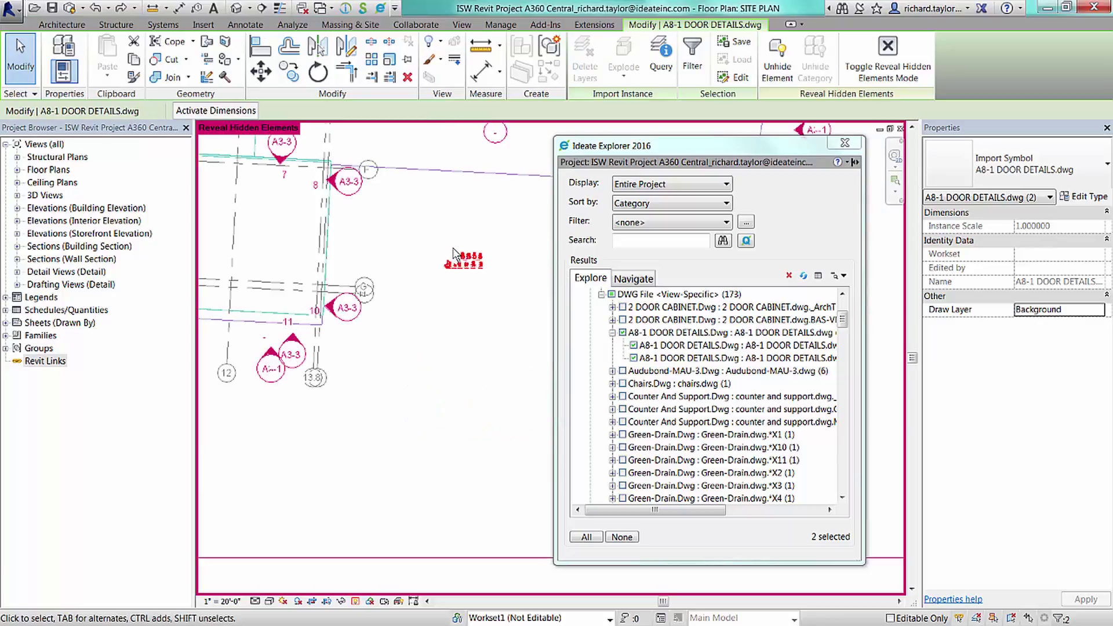
{"action": "scroll", "coordinate": [456, 253], "scroll_direction": "up", "scroll_amount": 5}
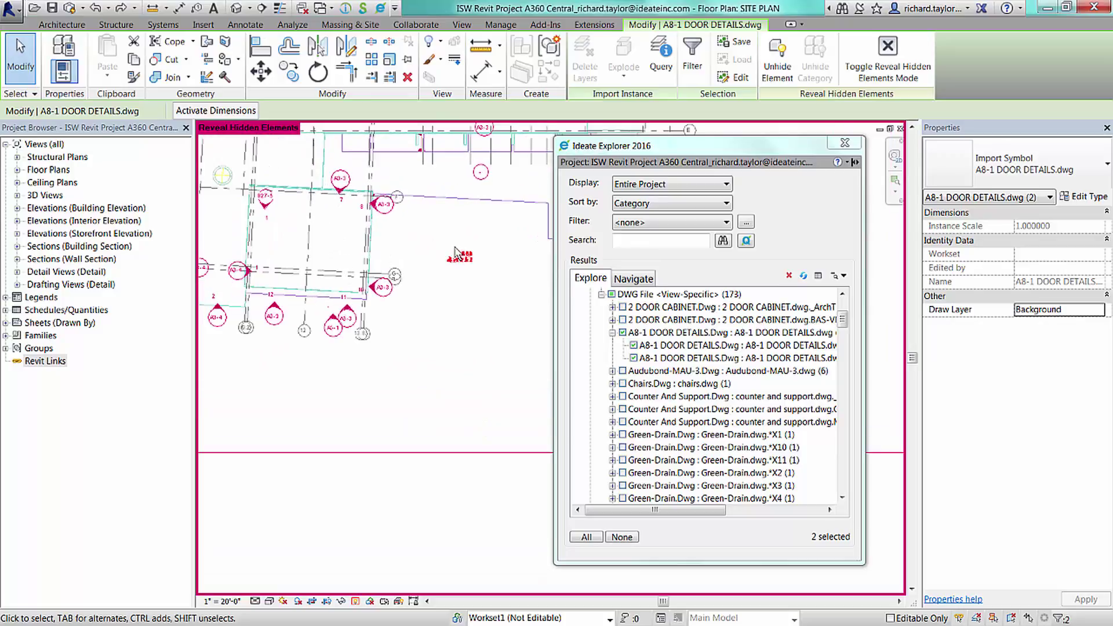
{"action": "left_click", "coordinate": [463, 262]}
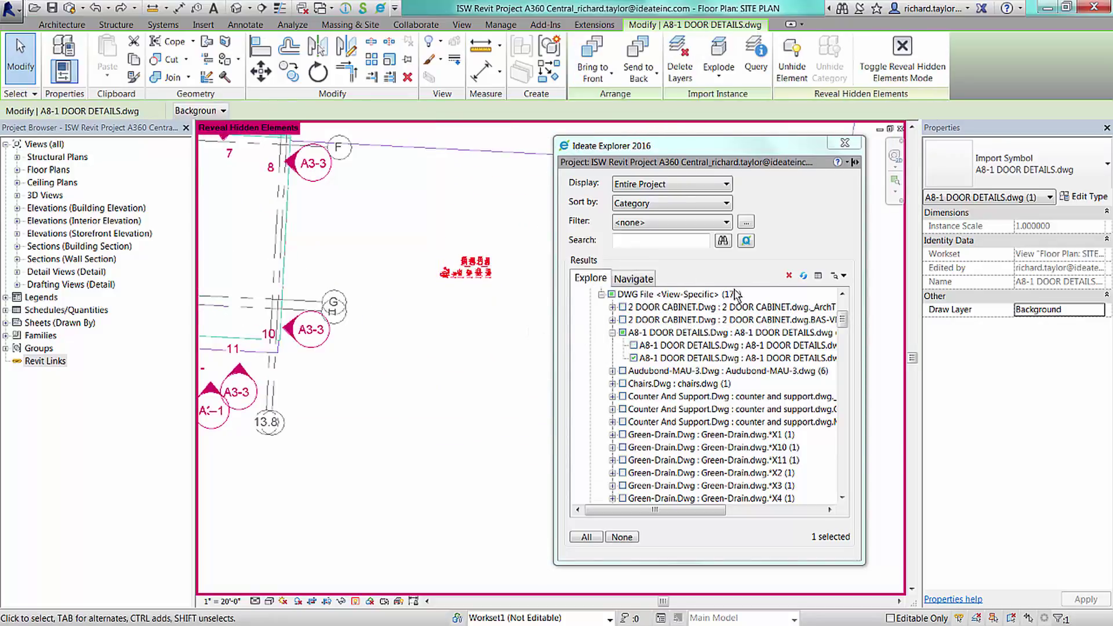
{"action": "left_click", "coordinate": [789, 276]}
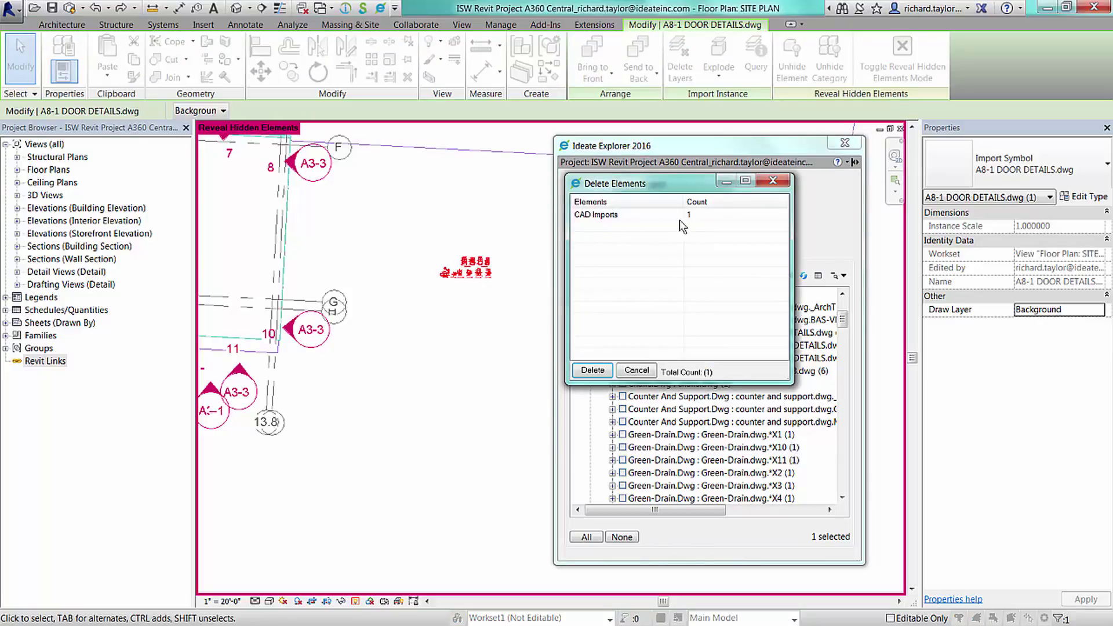
{"action": "left_click", "coordinate": [593, 371]}
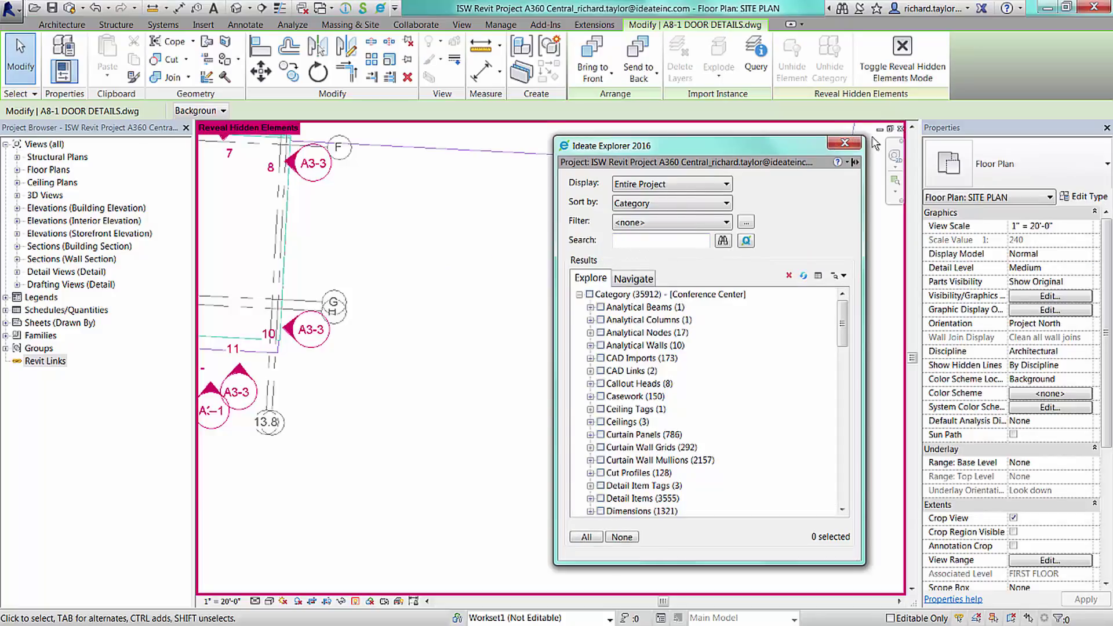
{"action": "left_click", "coordinate": [900, 128]}
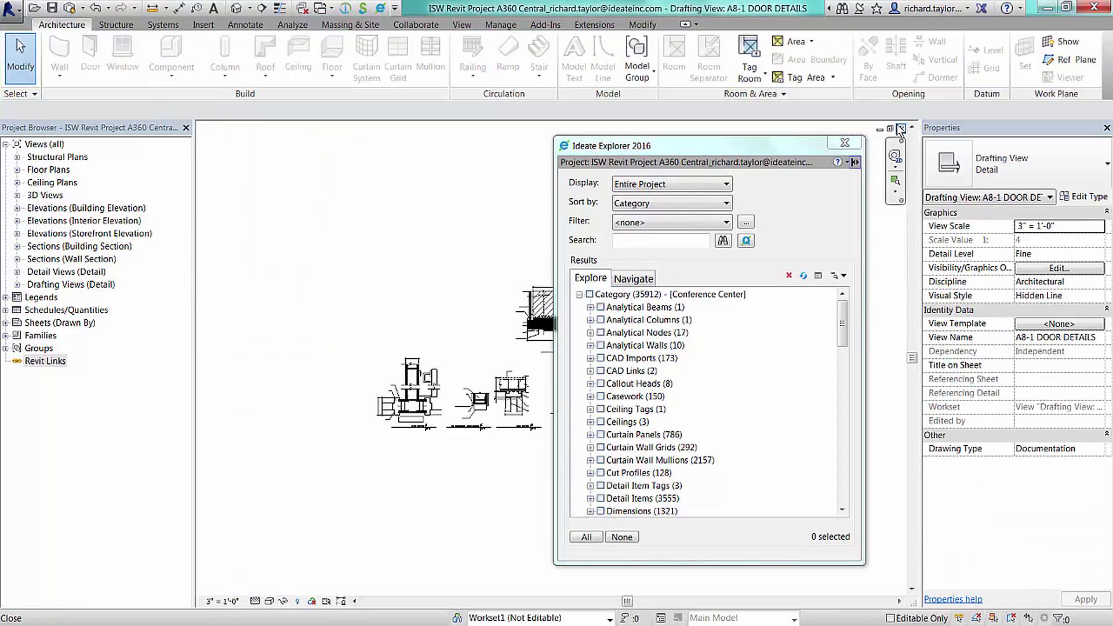
{"action": "left_click", "coordinate": [900, 128]}
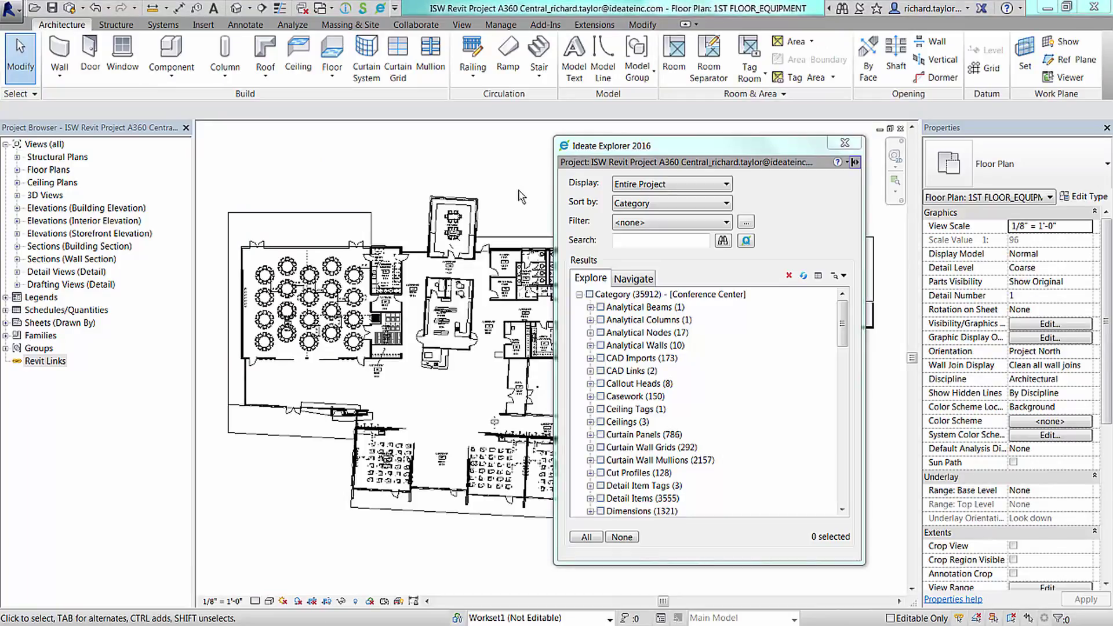
Step: Locate the first two view-specific Audubond-MAU-3.dwg import instances in their floor plans, and clear the selection
{"action": "left_click", "coordinate": [590, 358]}
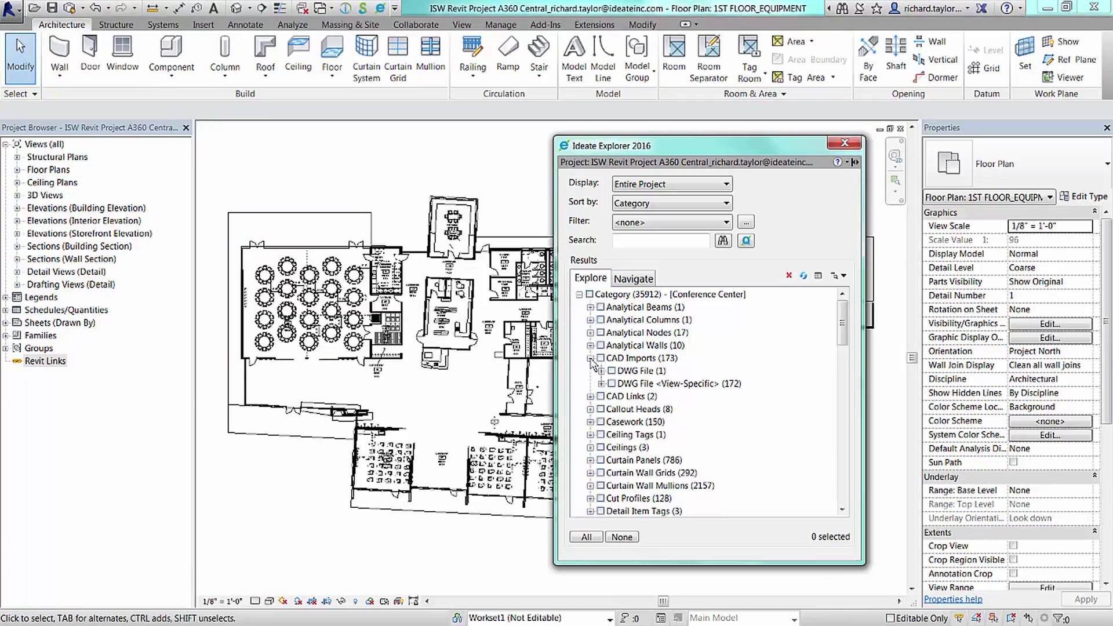
{"action": "left_click", "coordinate": [601, 383]}
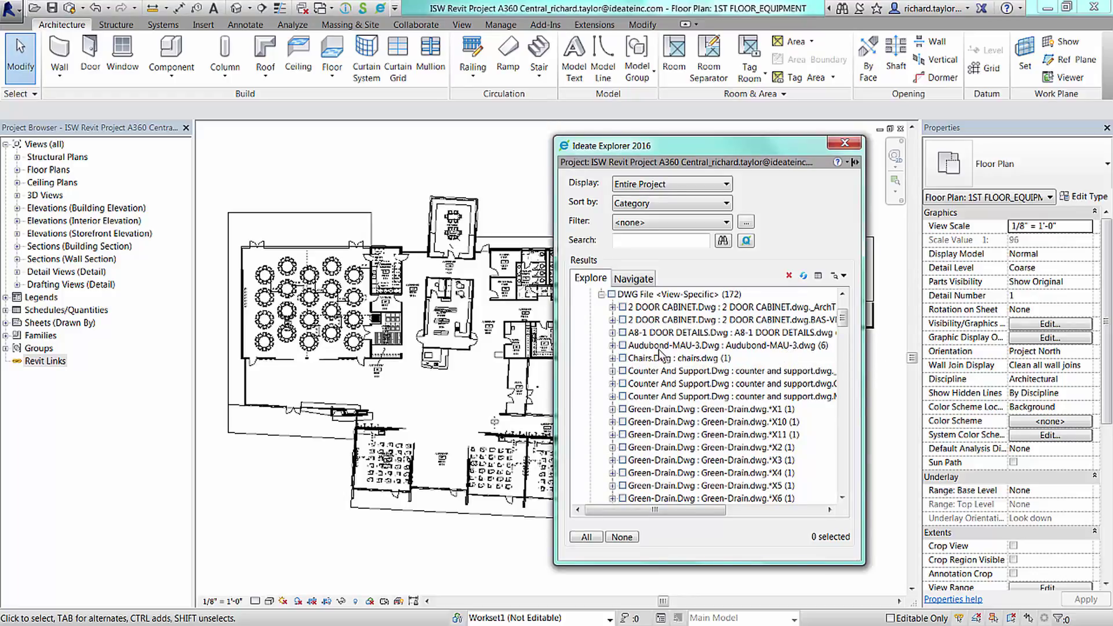
{"action": "left_click", "coordinate": [612, 345]}
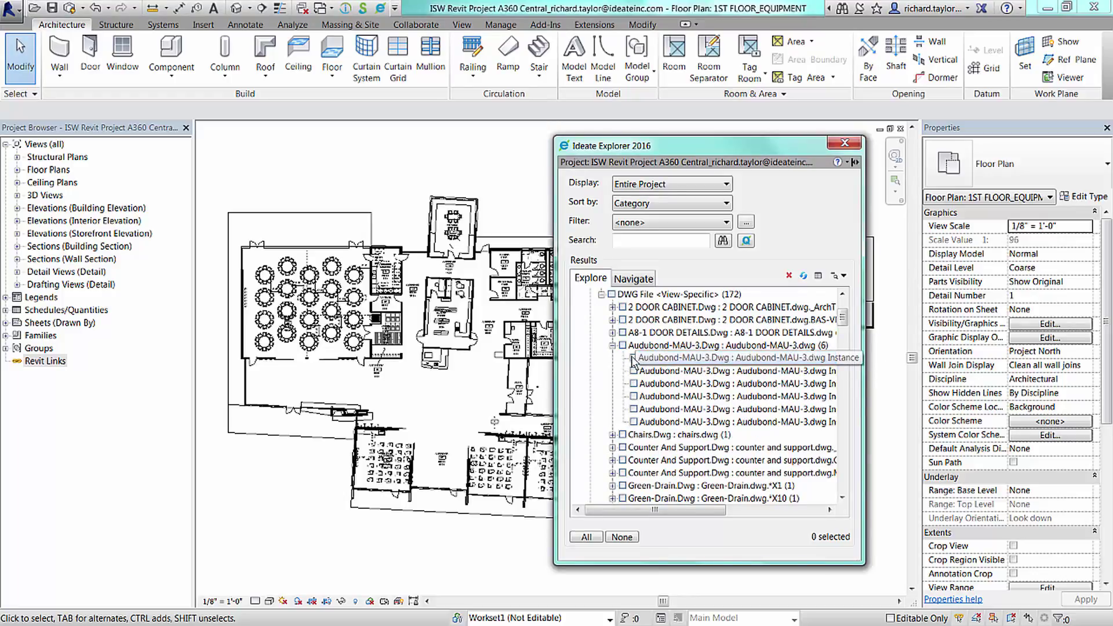
{"action": "left_click", "coordinate": [634, 358]}
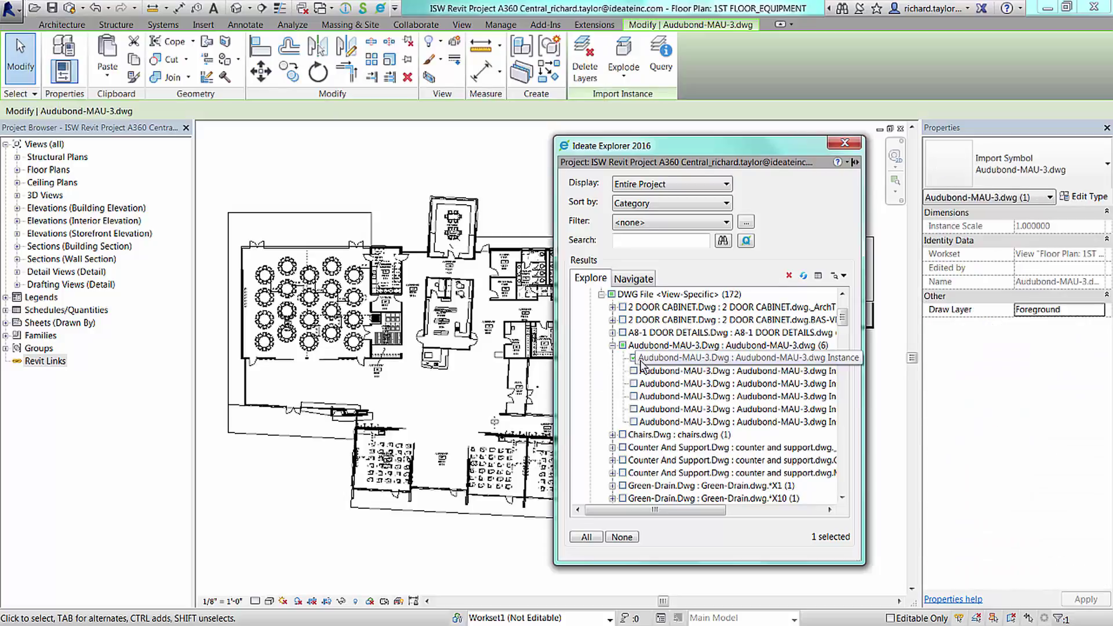
{"action": "double_click", "coordinate": [689, 356]}
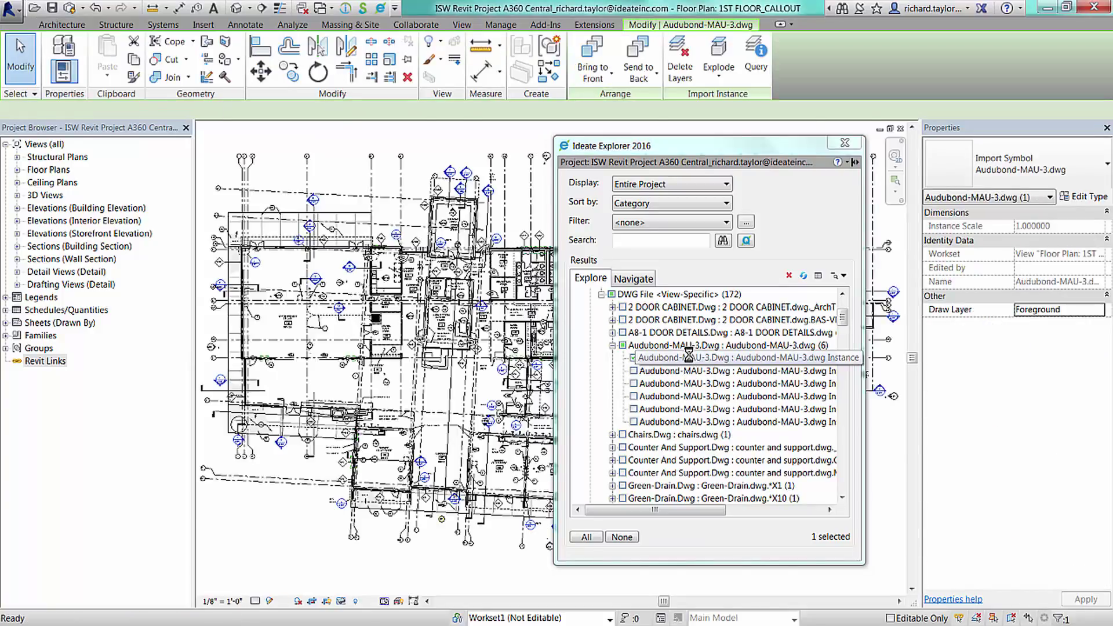
{"action": "left_click_drag", "start_coordinate": [700, 152], "coordinate": [775, 154]}
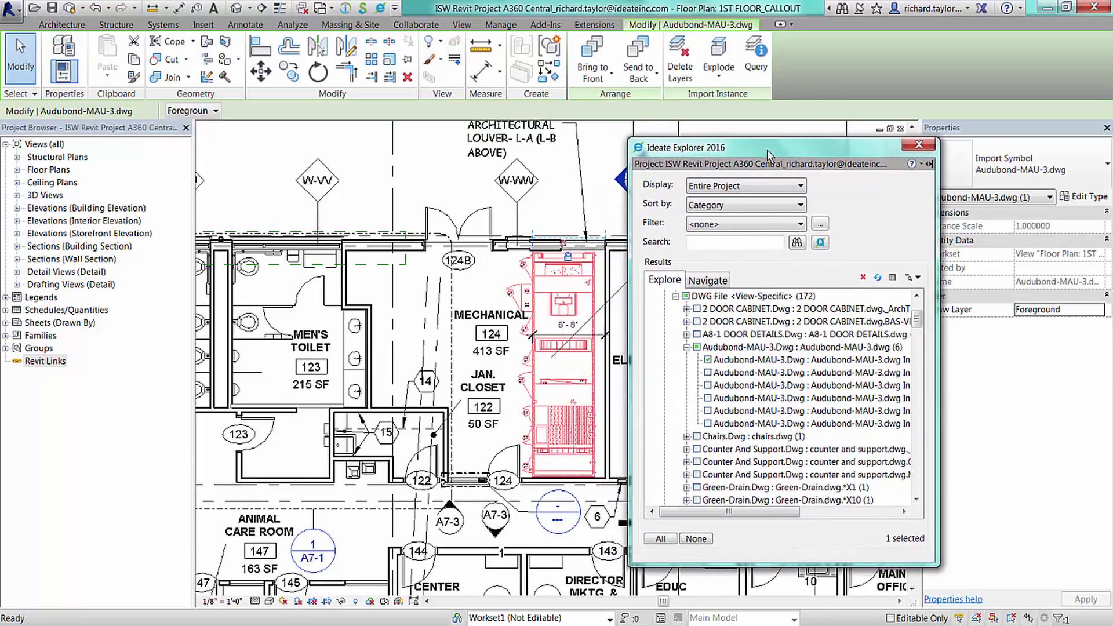
{"action": "left_click", "coordinate": [708, 372]}
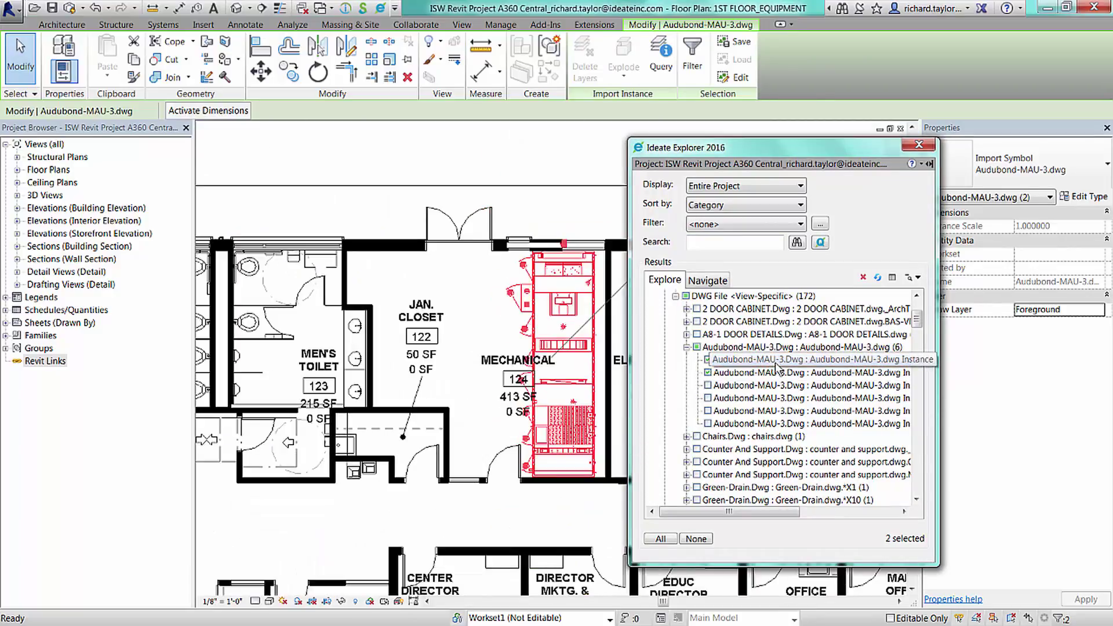
{"action": "left_click", "coordinate": [696, 538]}
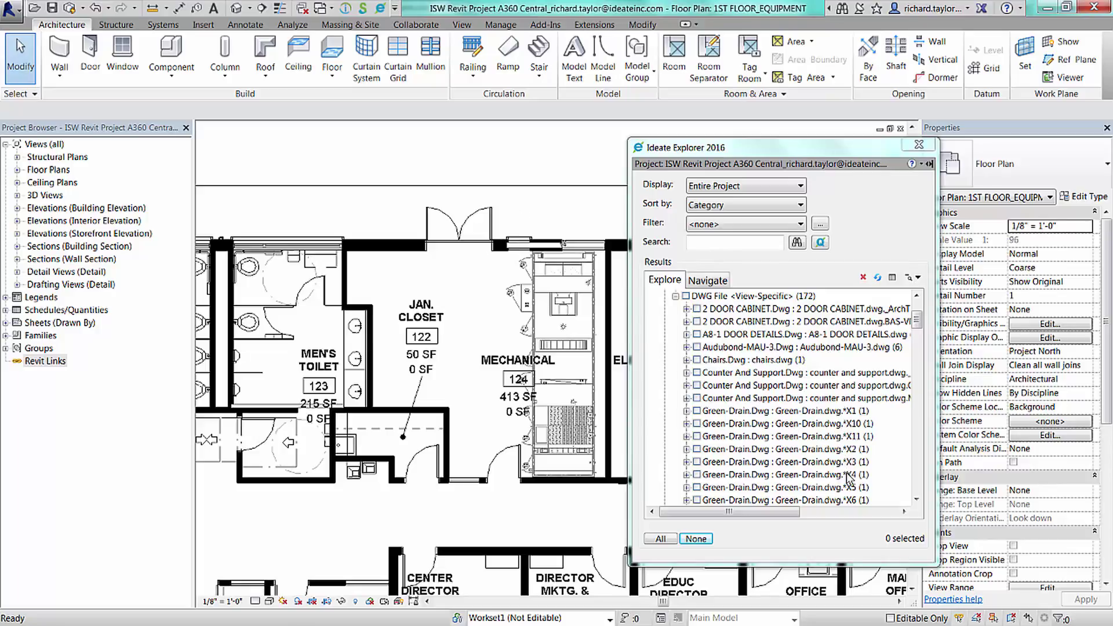
Step: Select the Green-Drain.dwg.*X3 import instance and show it in its view
{"action": "left_click", "coordinate": [686, 462]}
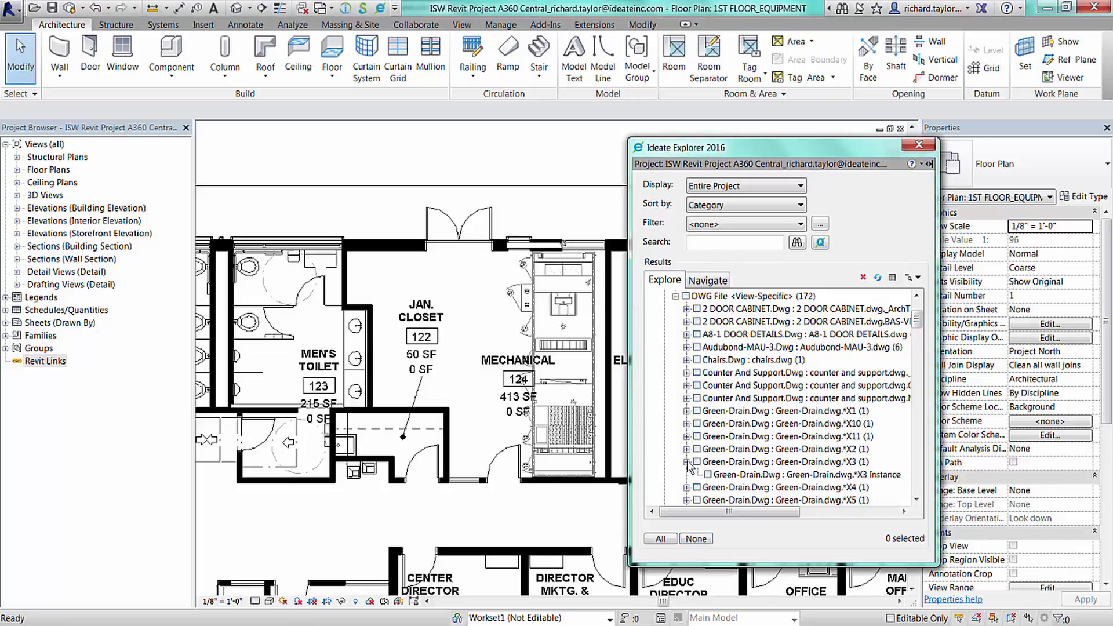
{"action": "left_click", "coordinate": [708, 475]}
{"action": "left_click", "coordinate": [707, 475]}
{"action": "double_click", "coordinate": [748, 476]}
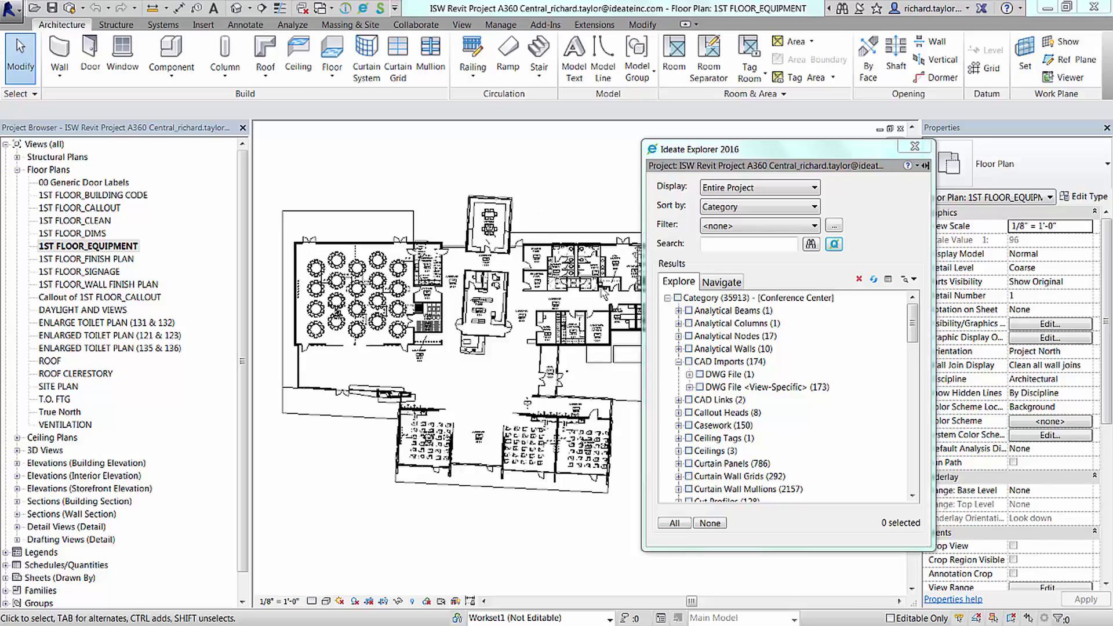
Step: Query all CAD imports by their view's Family and Type property and reduce the selection to those placed in Legends
{"action": "left_click", "coordinate": [689, 361]}
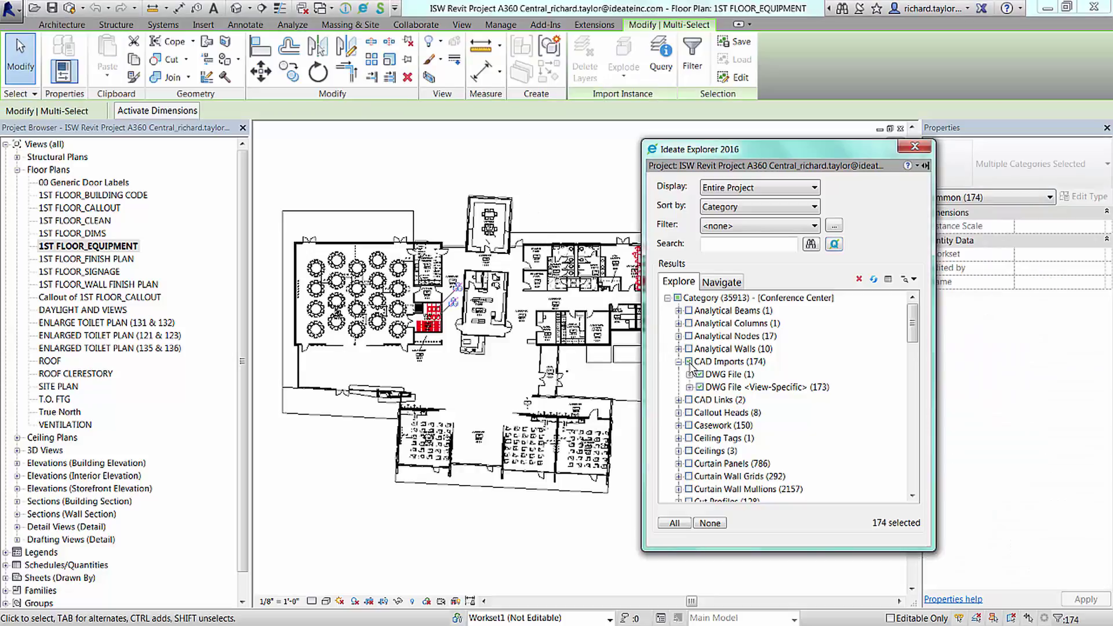
{"action": "left_click", "coordinate": [834, 244]}
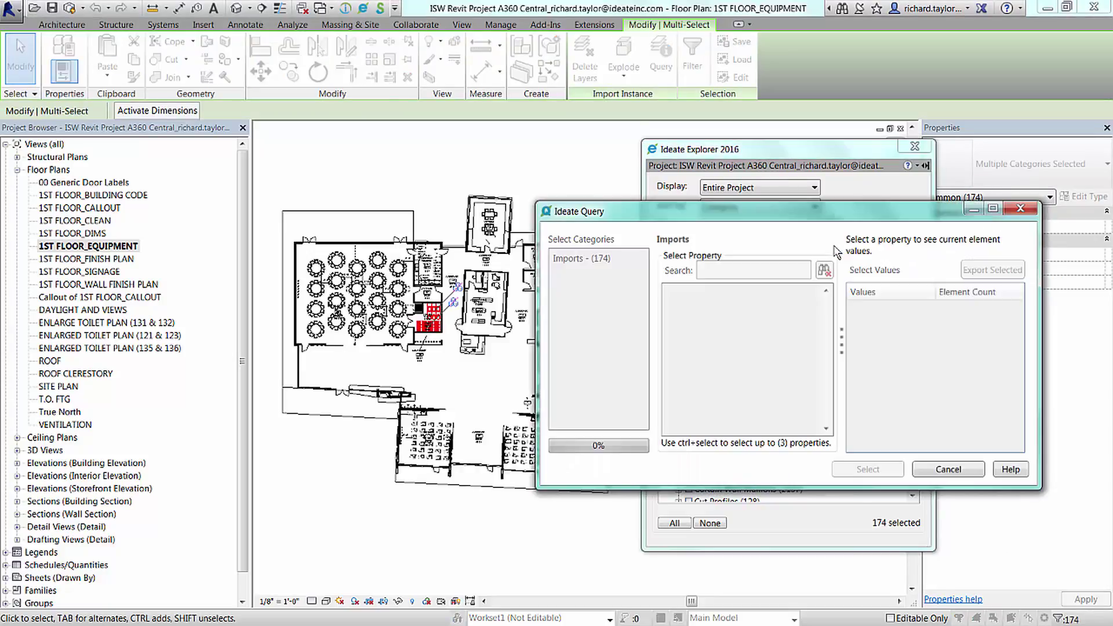
{"action": "left_click", "coordinate": [715, 270]}
{"action": "type", "text": "family"}
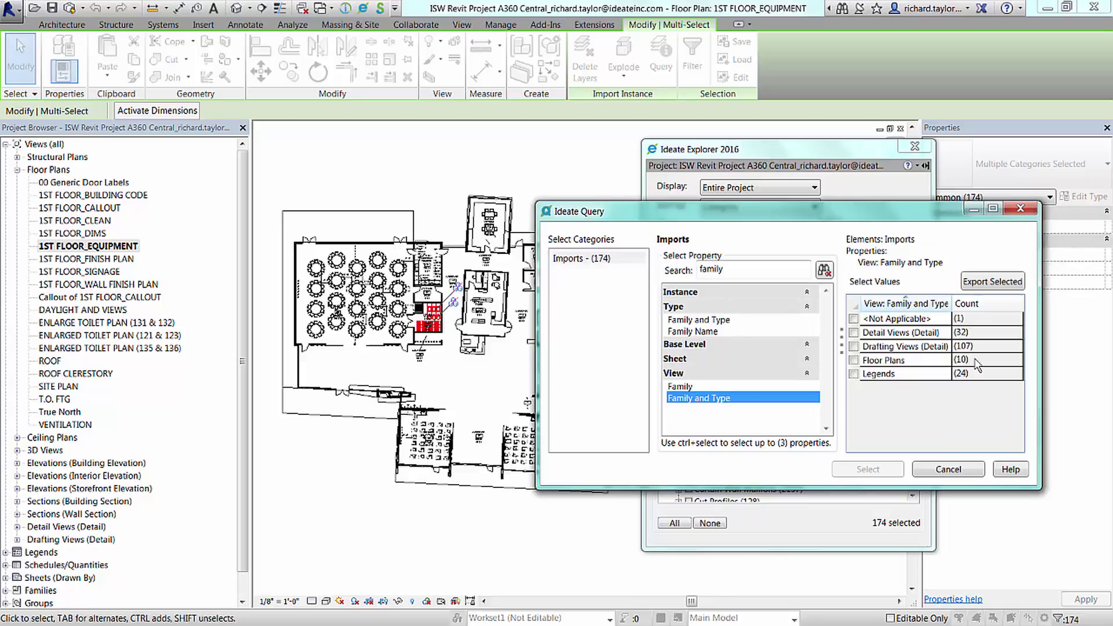
{"action": "left_click", "coordinate": [854, 373]}
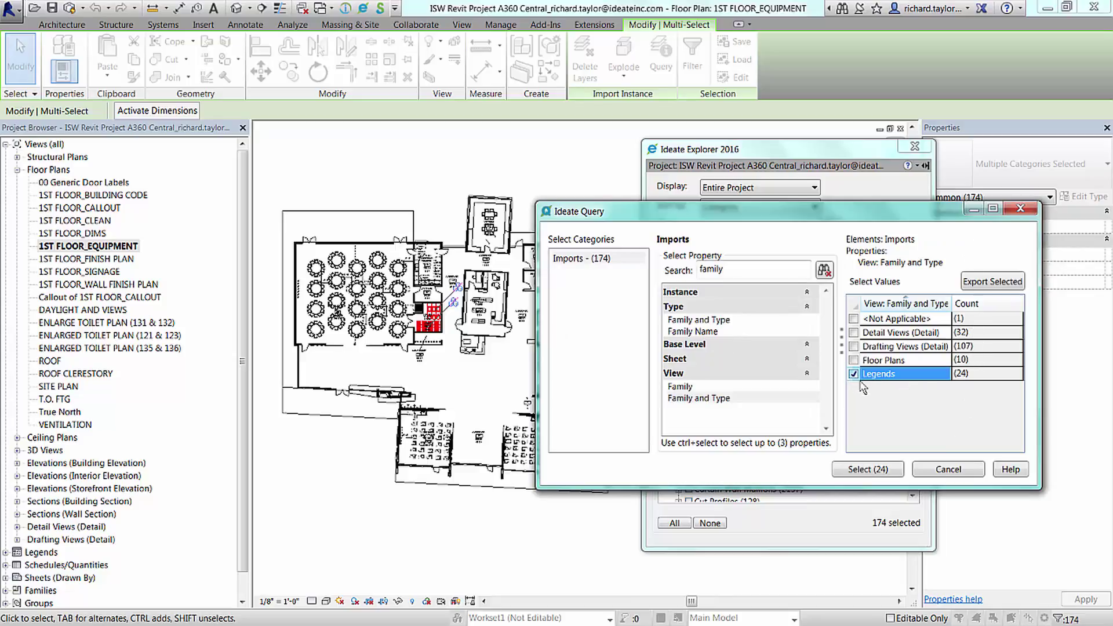
{"action": "left_click", "coordinate": [867, 469]}
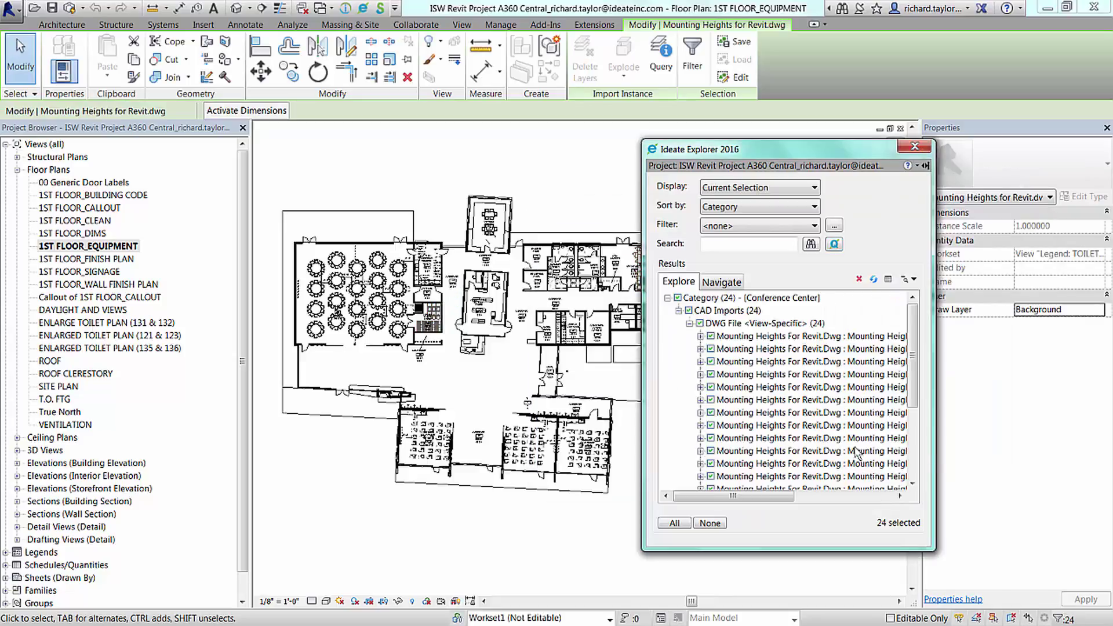
Step: Show the first Mounting Heights for Revit.dwg import in its legend, examine the imported fixtures there, and clear the selection
{"action": "left_click", "coordinate": [912, 483]}
{"action": "mouse_move", "coordinate": [912, 359]}
{"action": "left_mouse_down"}
{"action": "mouse_move", "coordinate": [911, 432]}
{"action": "mouse_move", "coordinate": [912, 361]}
{"action": "left_mouse_up"}
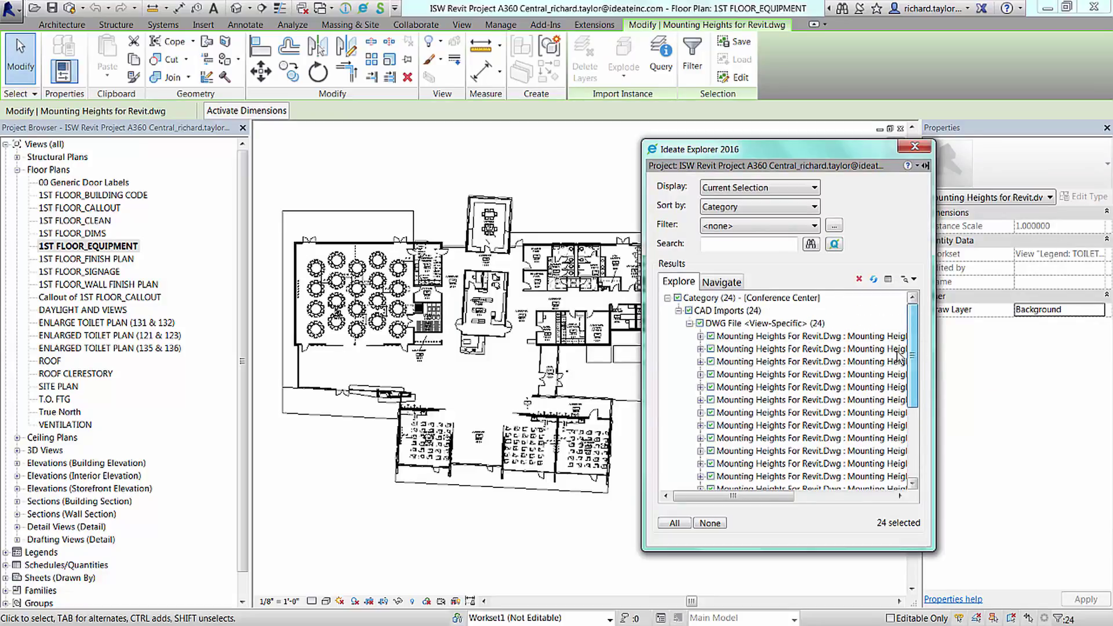
{"action": "left_click", "coordinate": [700, 336]}
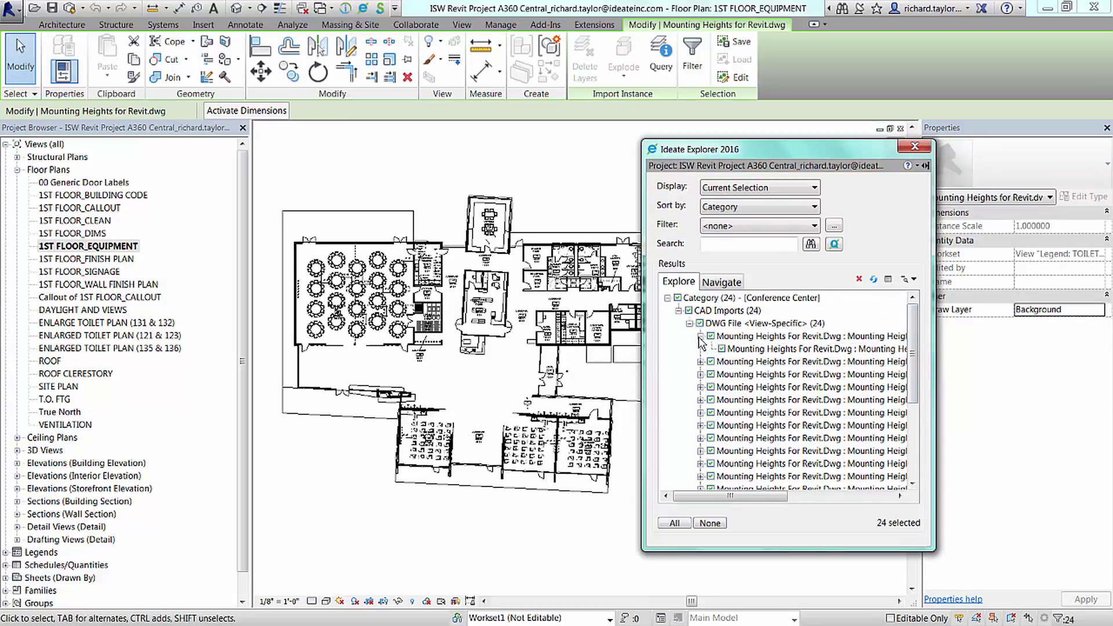
{"action": "double_click", "coordinate": [777, 349]}
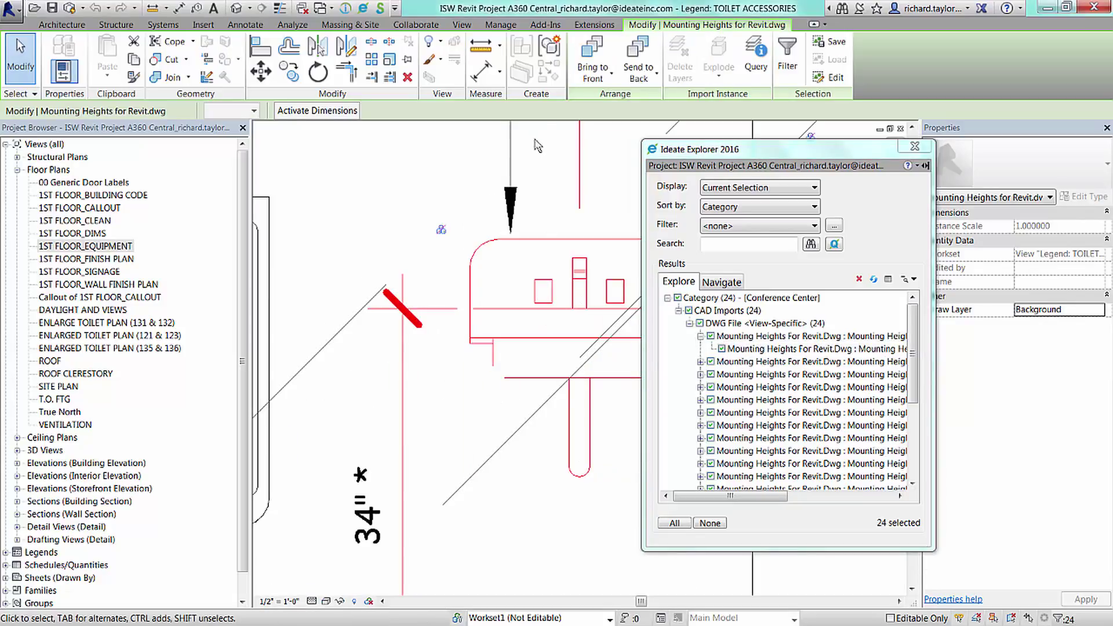
{"action": "scroll", "coordinate": [544, 203], "scroll_direction": "down", "scroll_amount": 5}
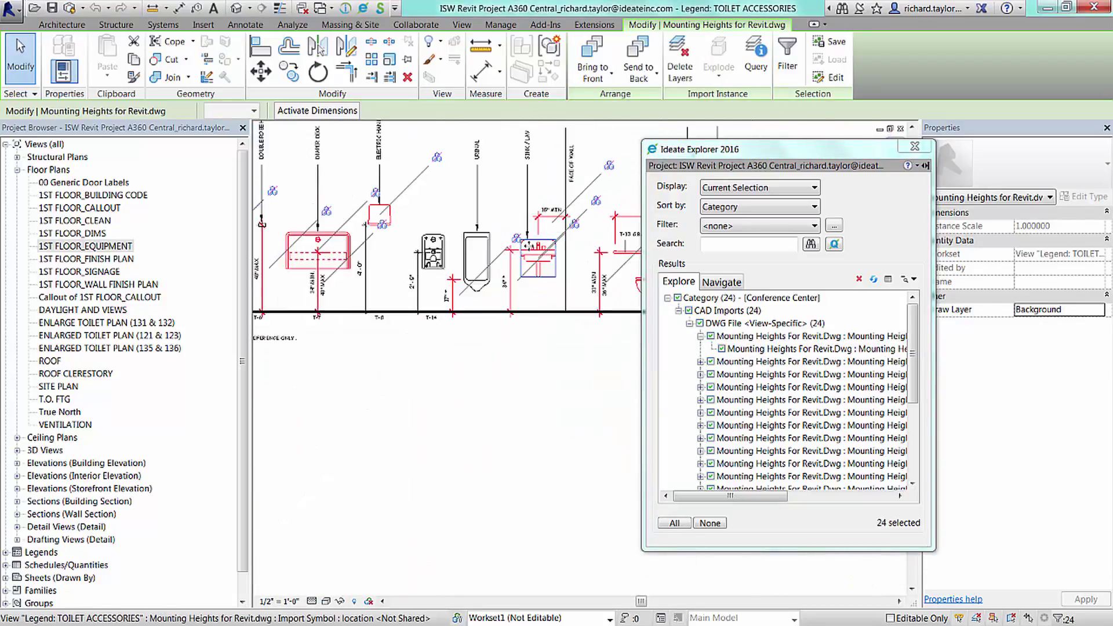
{"action": "scroll", "coordinate": [529, 248], "scroll_direction": "down", "scroll_amount": 2}
{"action": "middle_click_drag", "start_coordinate": [524, 252], "coordinate": [389, 395]}
{"action": "scroll", "coordinate": [389, 396], "scroll_direction": "up", "scroll_amount": 1}
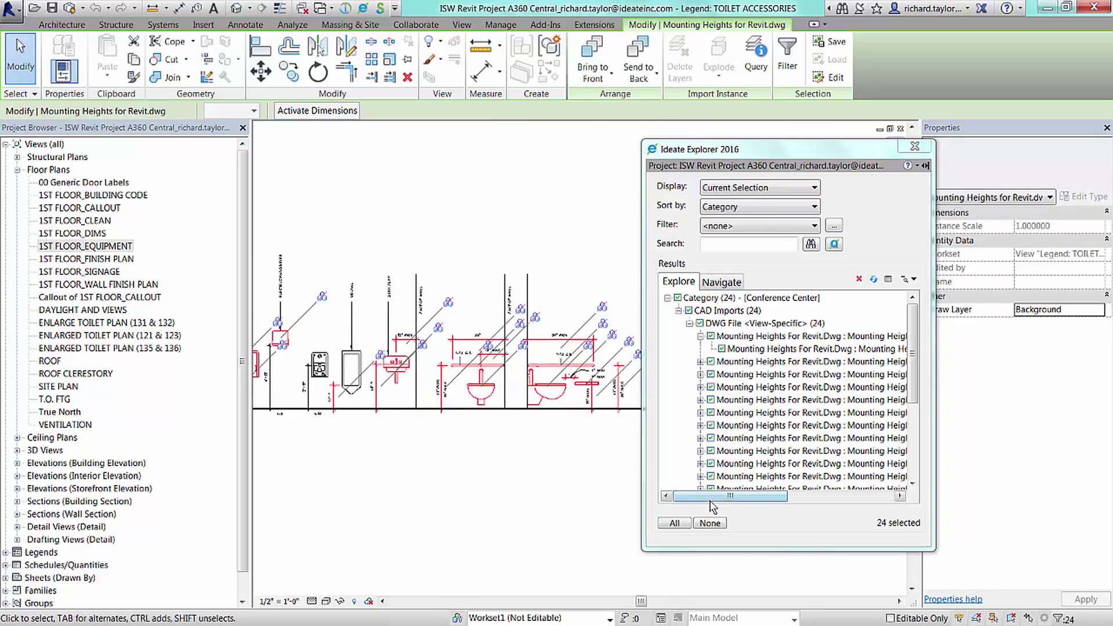
{"action": "left_click", "coordinate": [711, 523]}
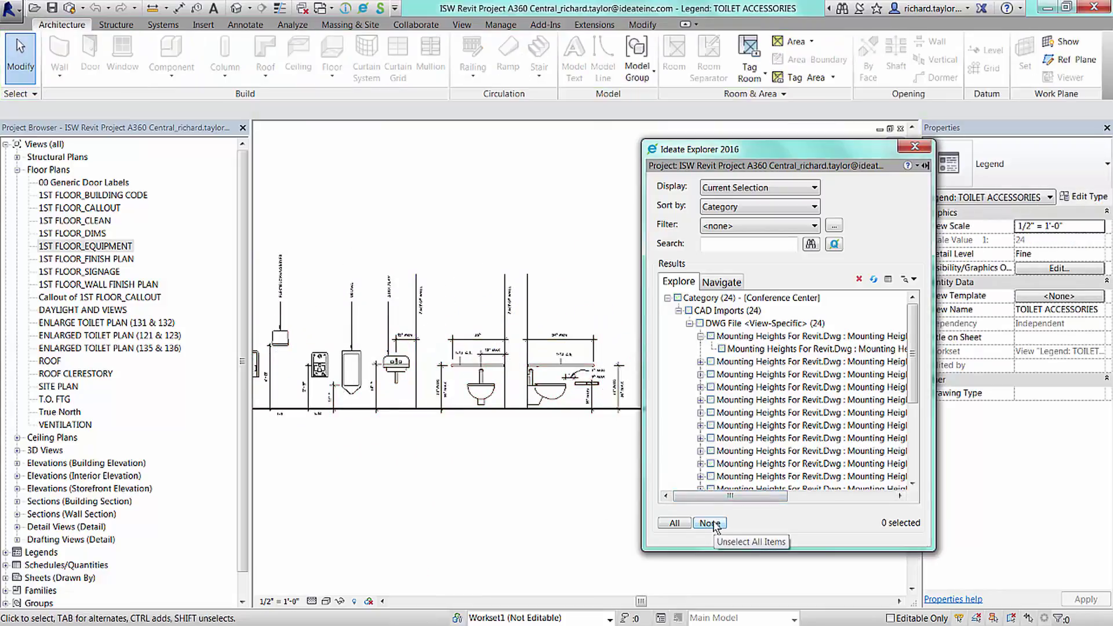
{"action": "left_click", "coordinate": [722, 348]}
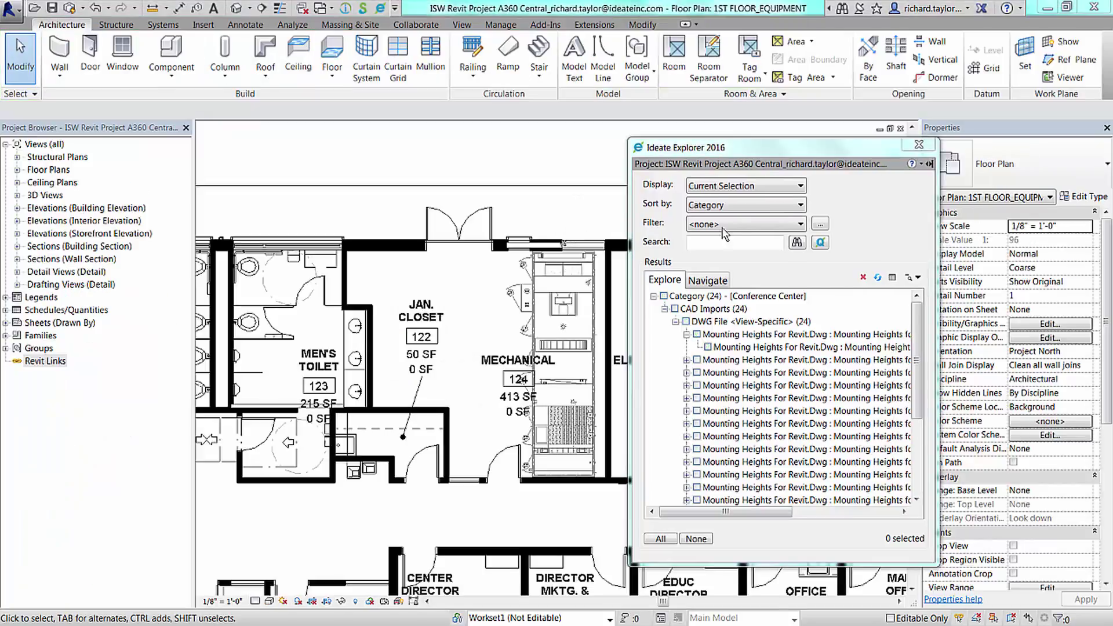
Step: Consult the Ideate Explorer help topics on deleting a hidden DWG and purging imports
{"action": "left_click", "coordinate": [922, 165]}
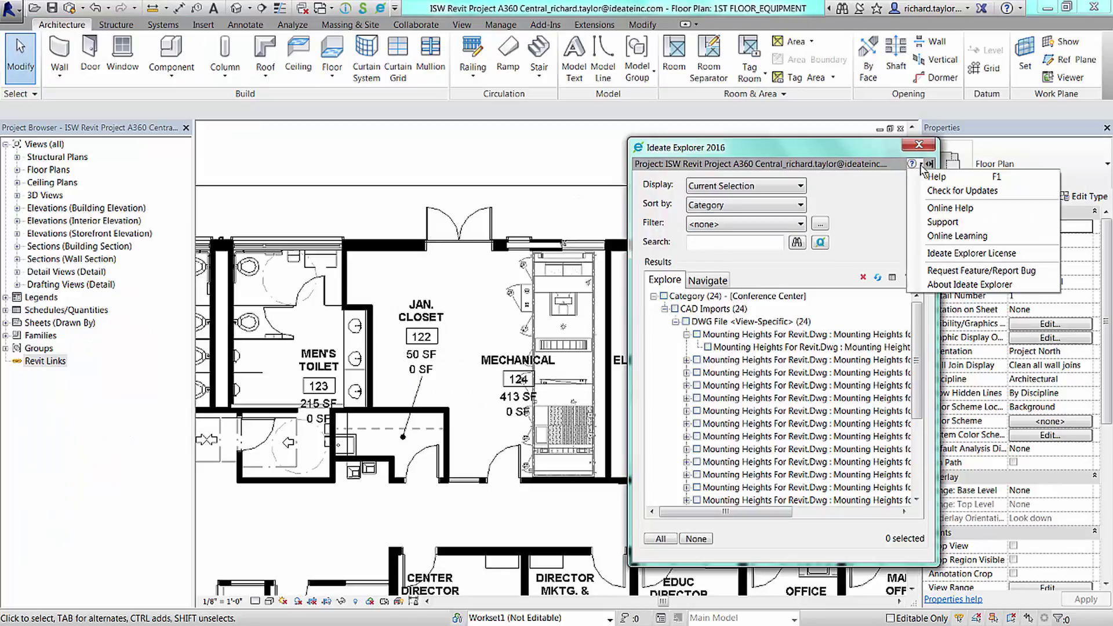
{"action": "left_click", "coordinate": [920, 175]}
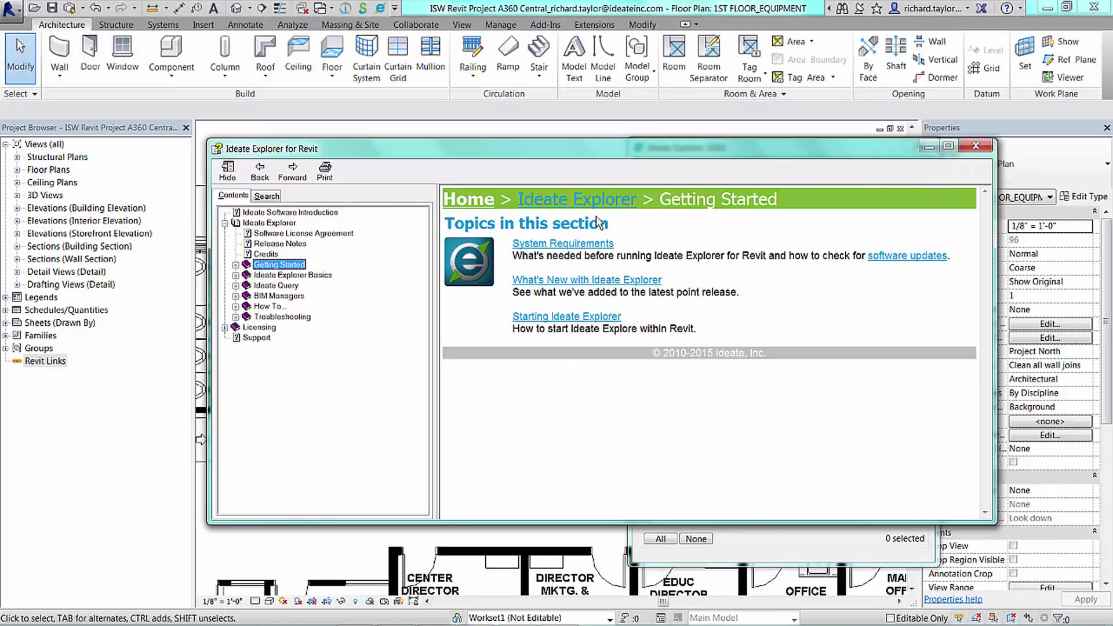
{"action": "left_click", "coordinate": [235, 307]}
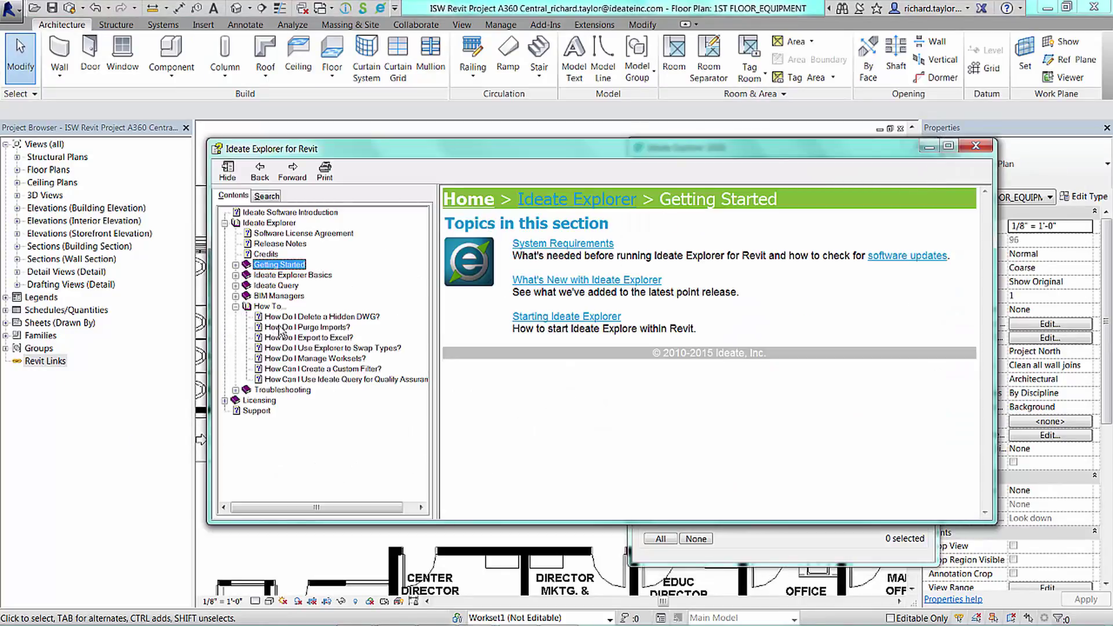
{"action": "left_click", "coordinate": [318, 317]}
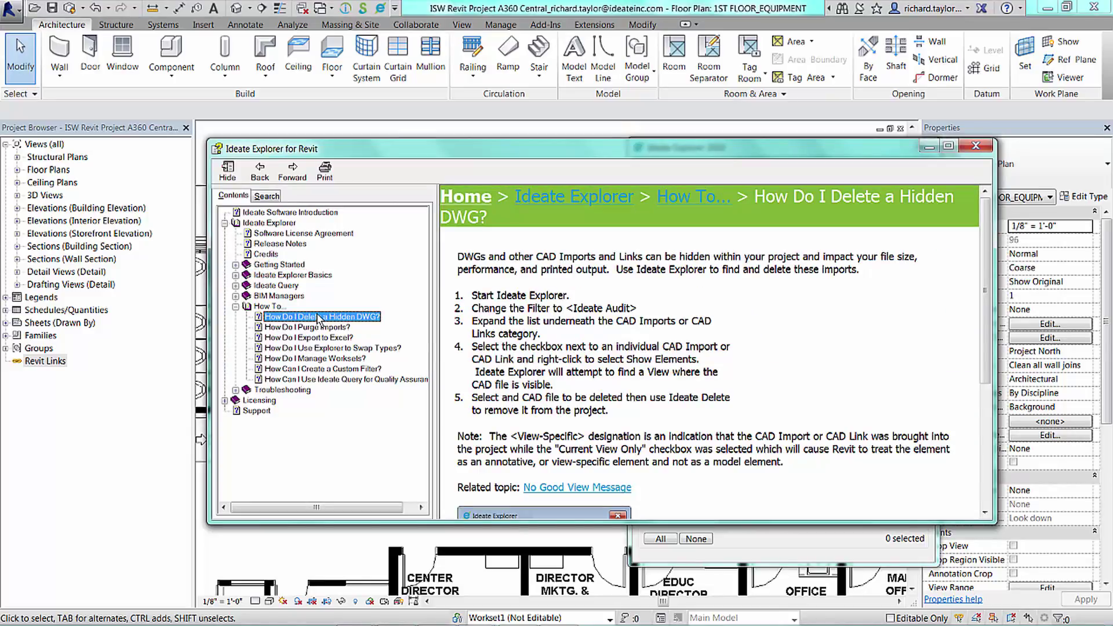
{"action": "left_click", "coordinate": [321, 328]}
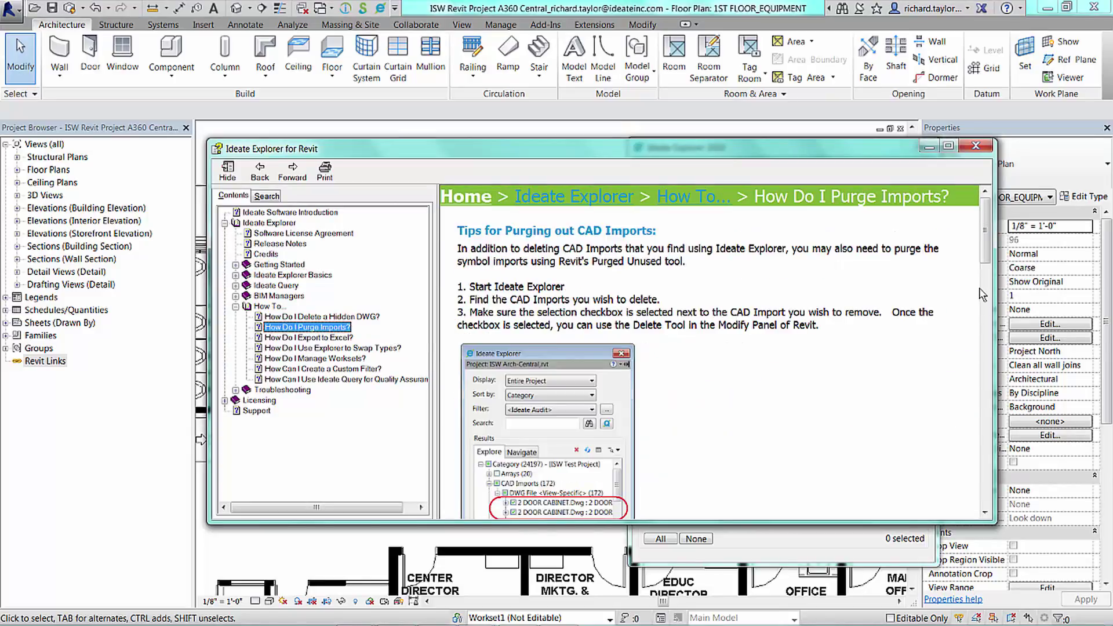